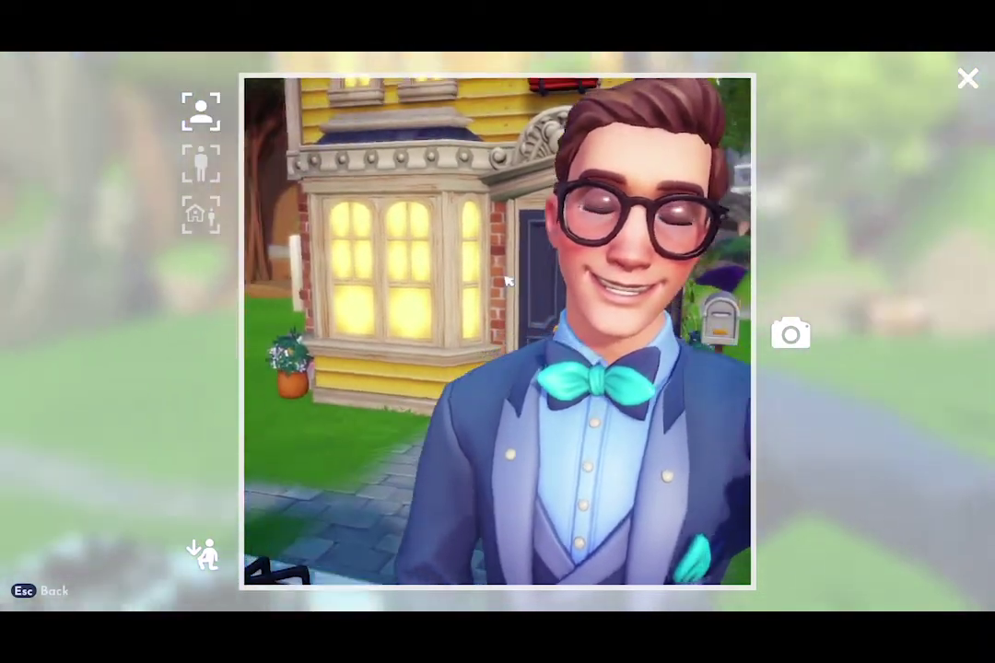
- Exit photo mode and walk the avatar over toward the stove
left_click_drag(519, 260, 422, 415)
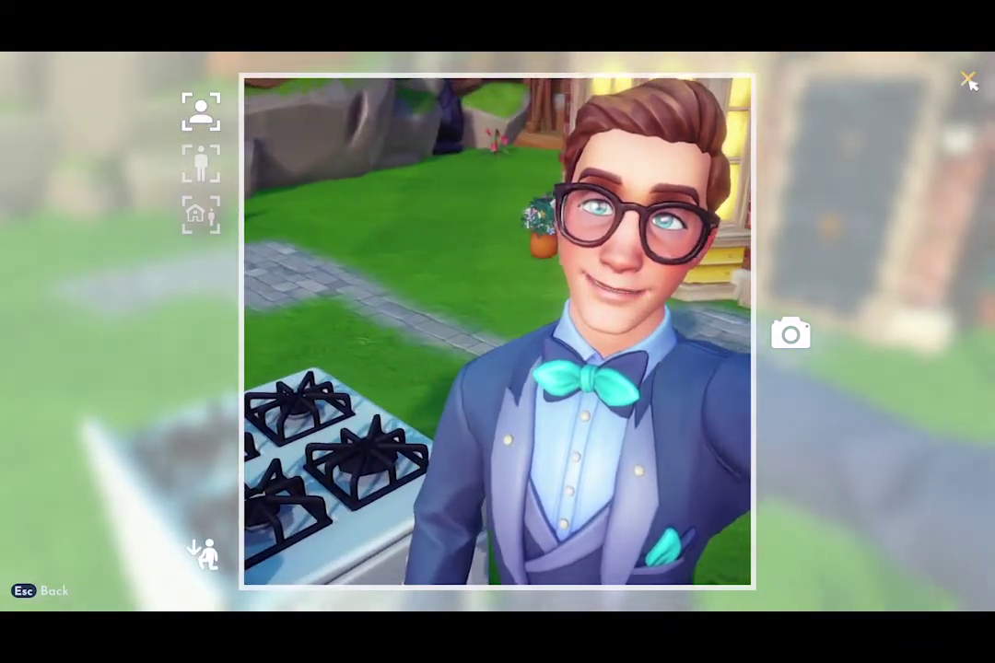
left_click(966, 79)
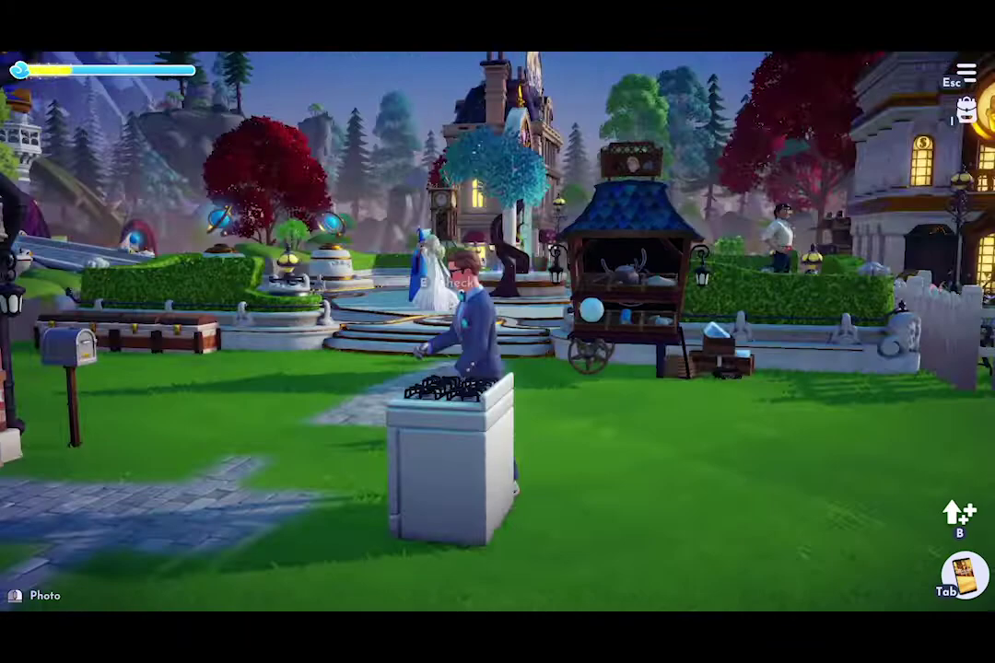
key("d")
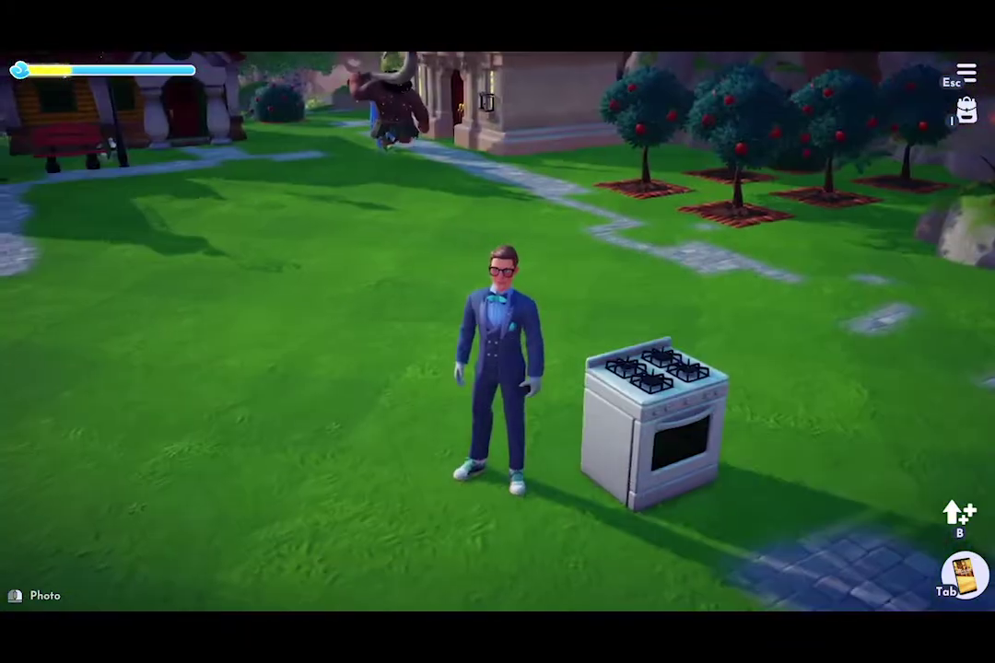
key("s")
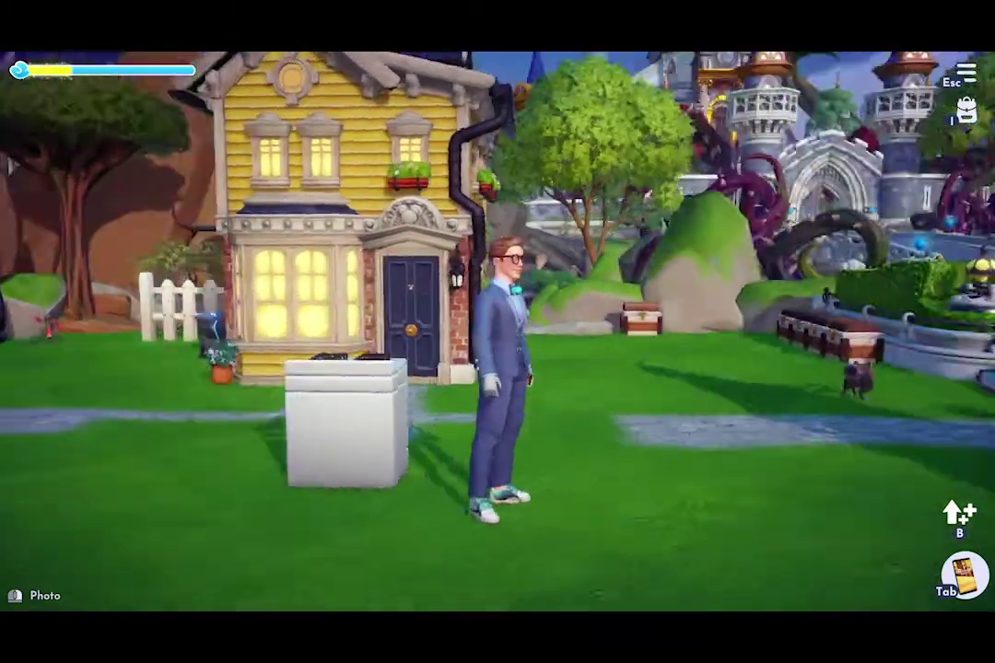
key("d")
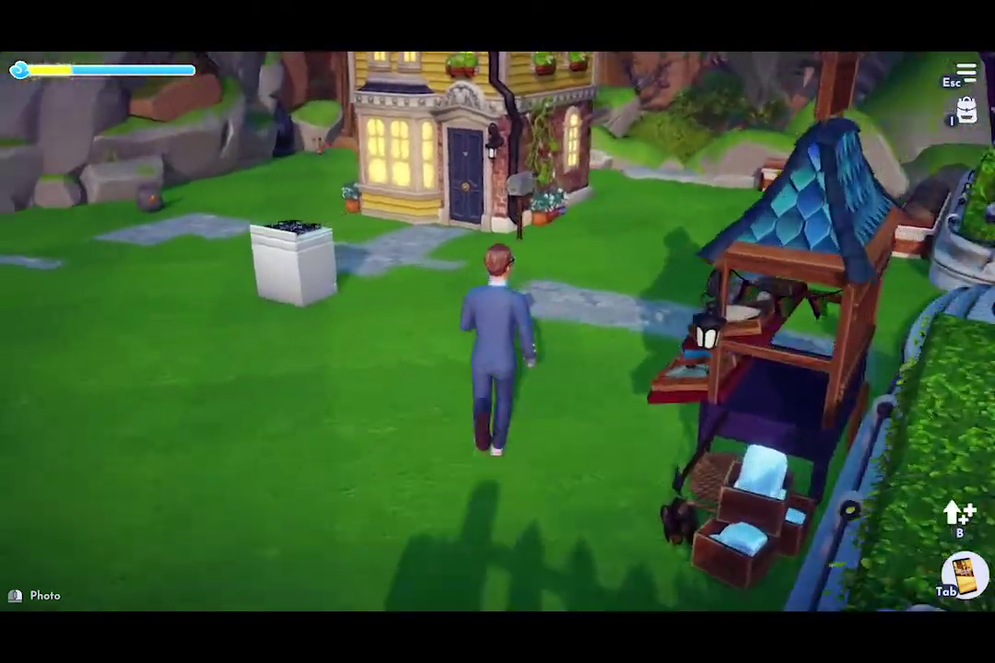
key("s")
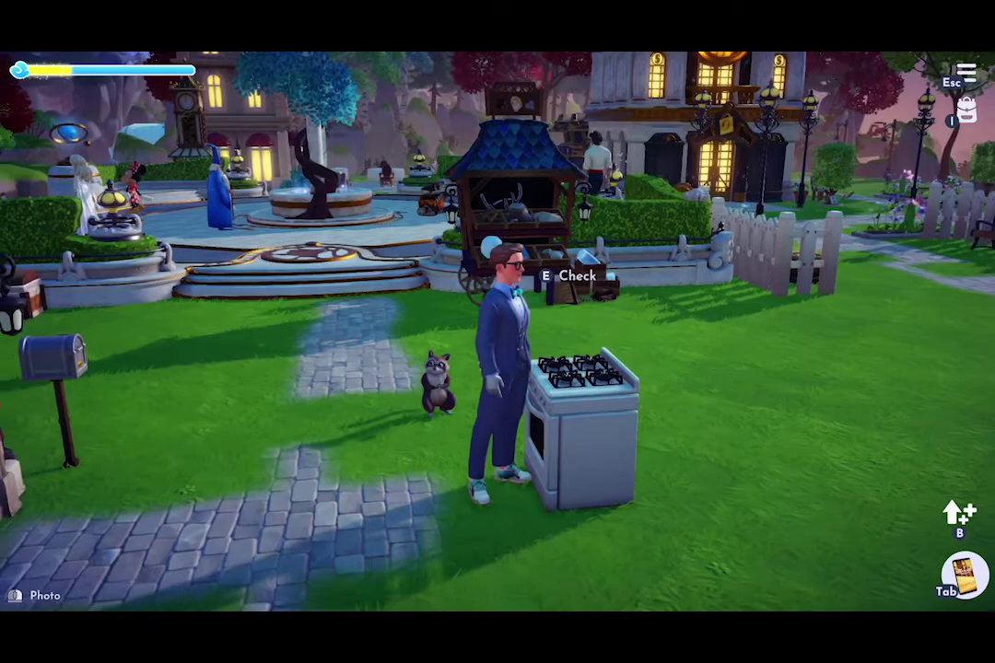
- Position the avatar at the stove and open its cooking screen
key("w")
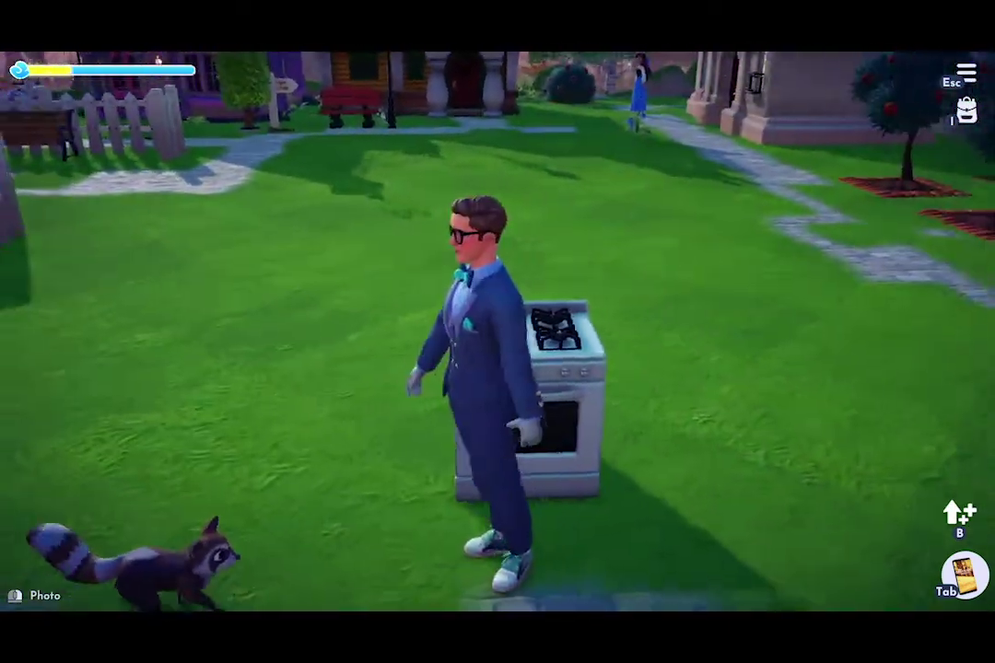
key("w")
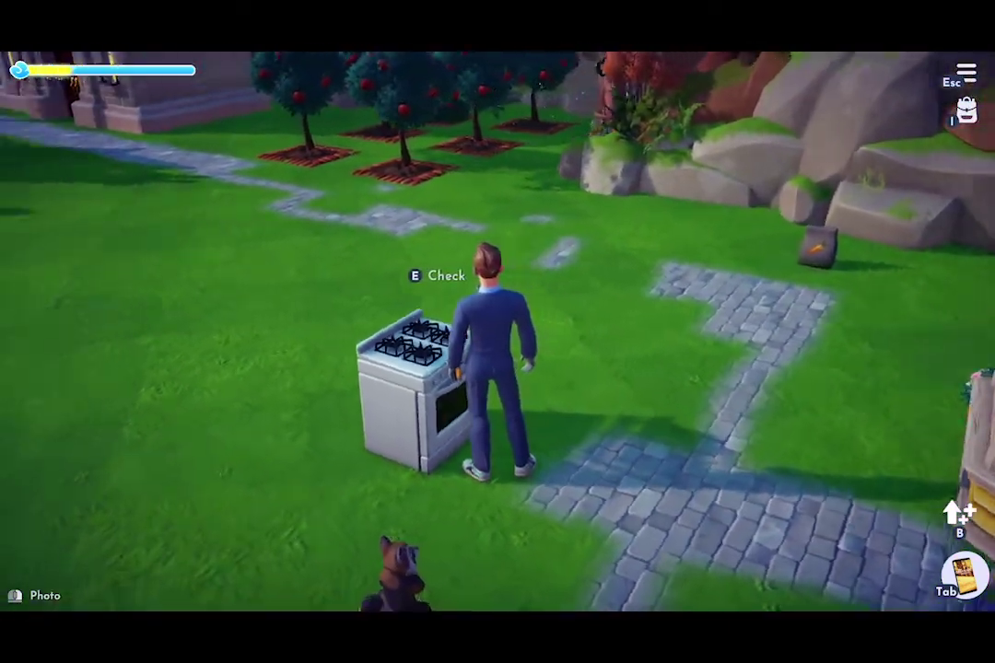
key("s")
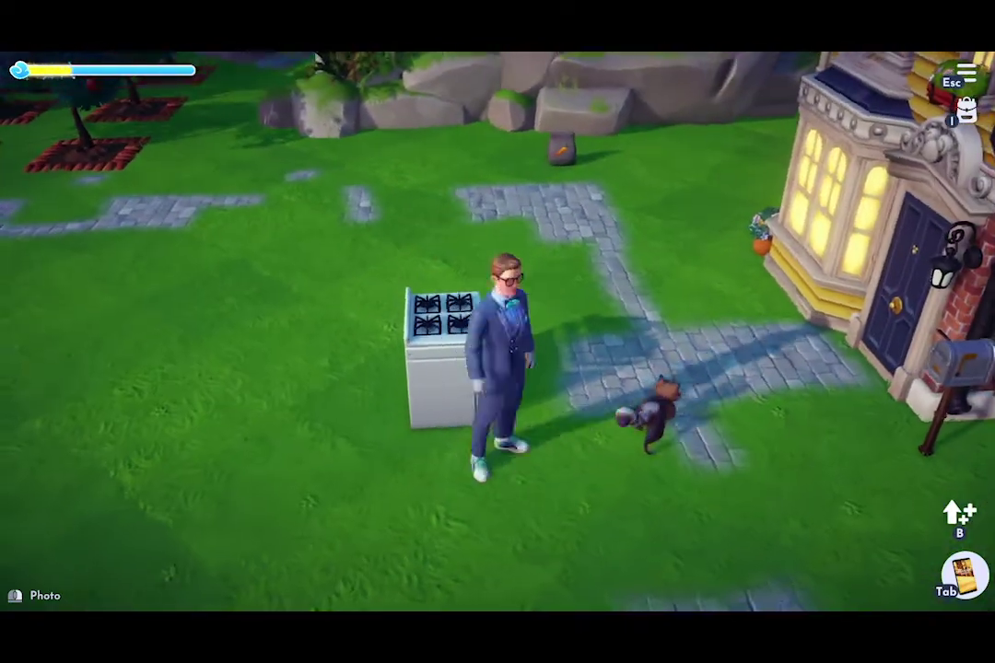
key("w")
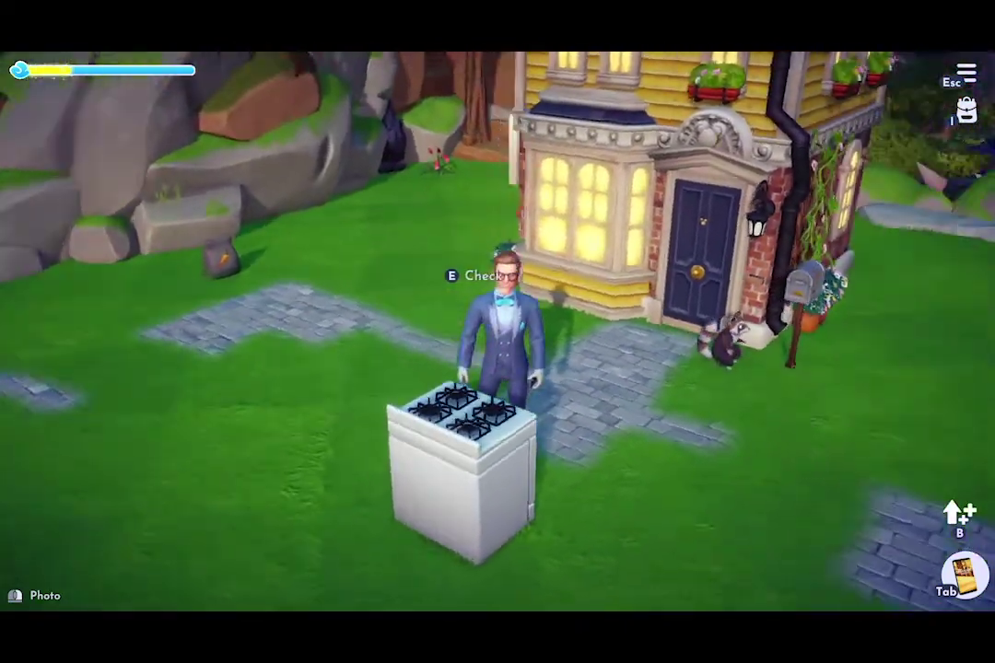
key("d")
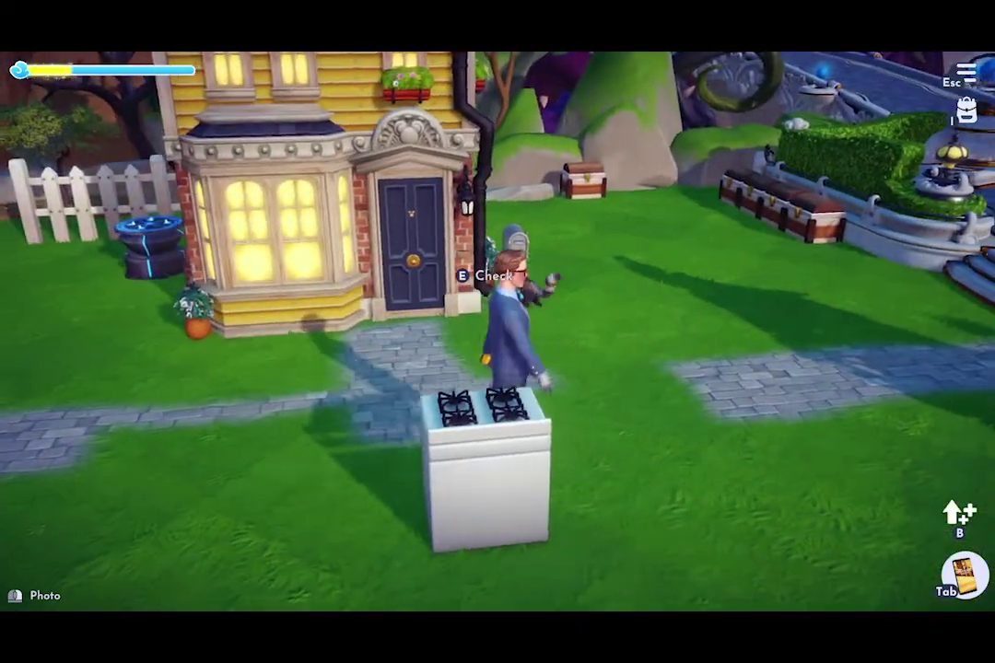
key("s")
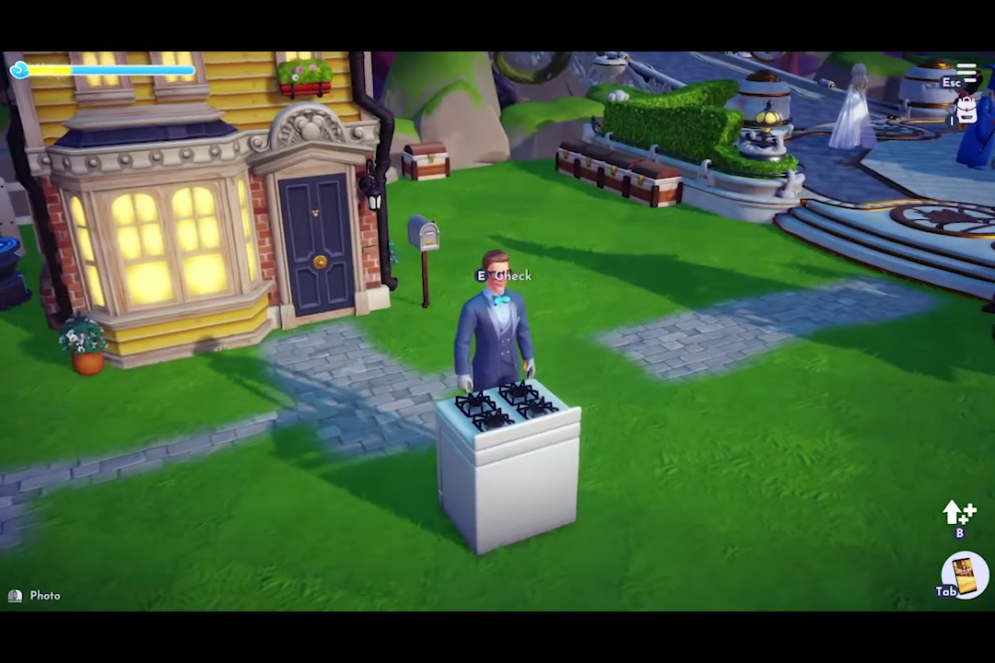
key("e")
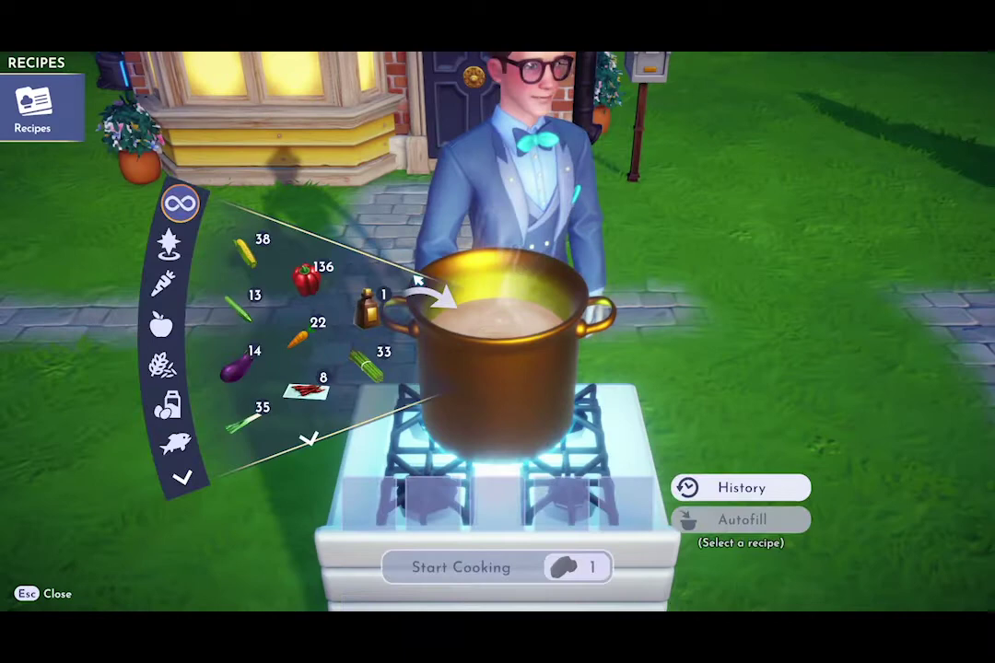
- Choose Pumpkin Puffs from the stove's recipe list
left_click(42, 109)
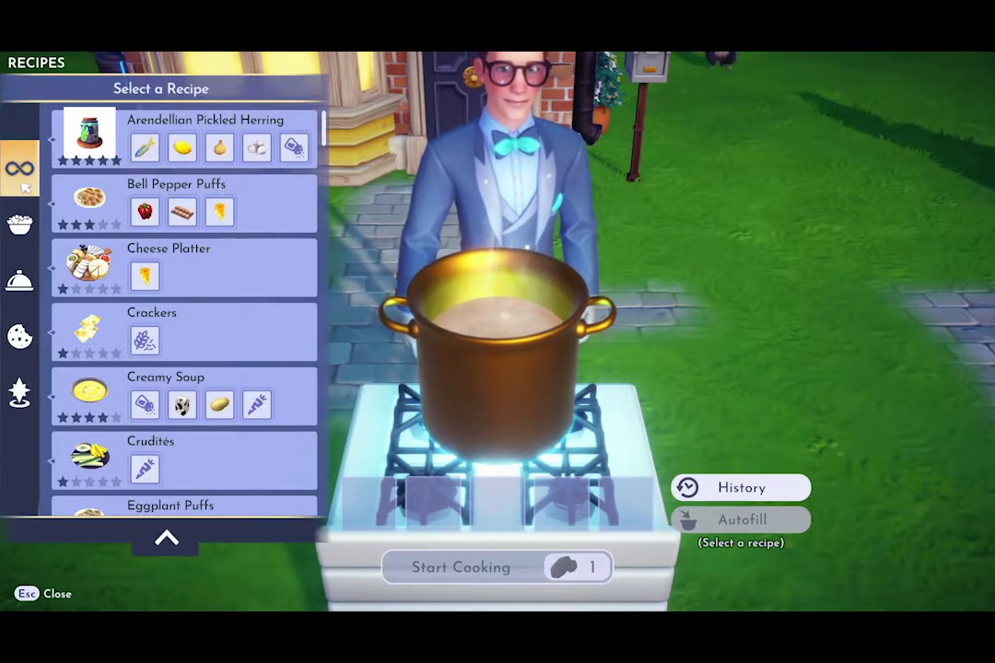
scroll(206, 357, "down", 5)
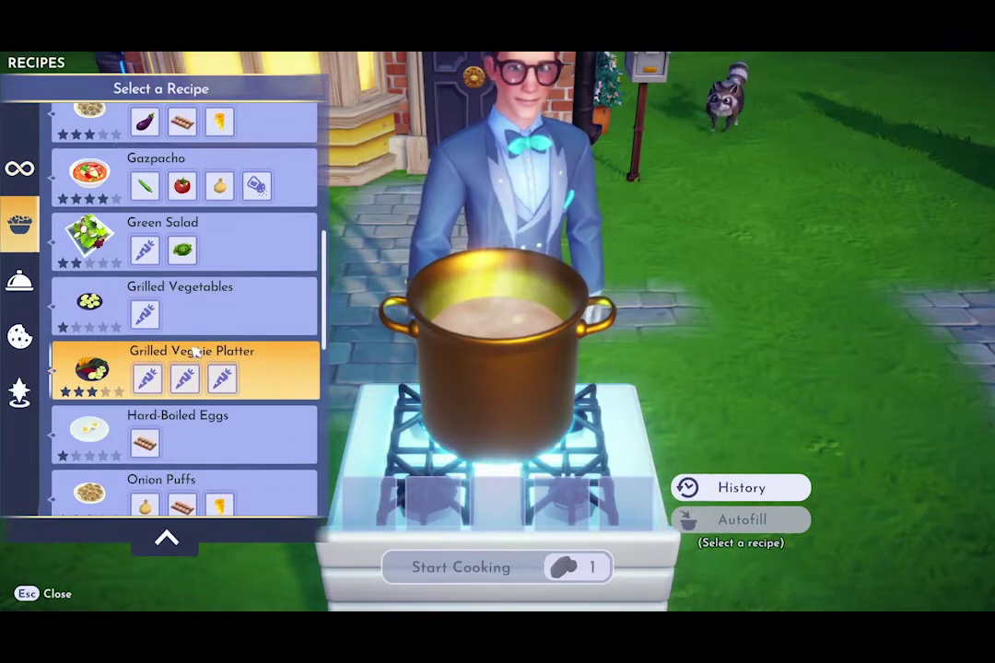
scroll(195, 353, "down", 6)
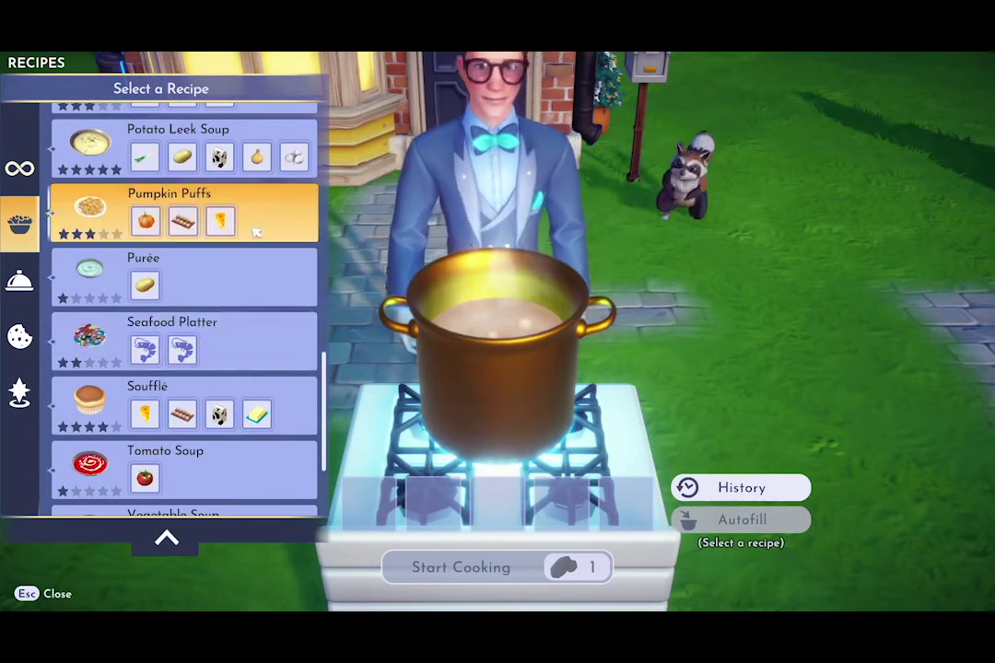
left_click(256, 233)
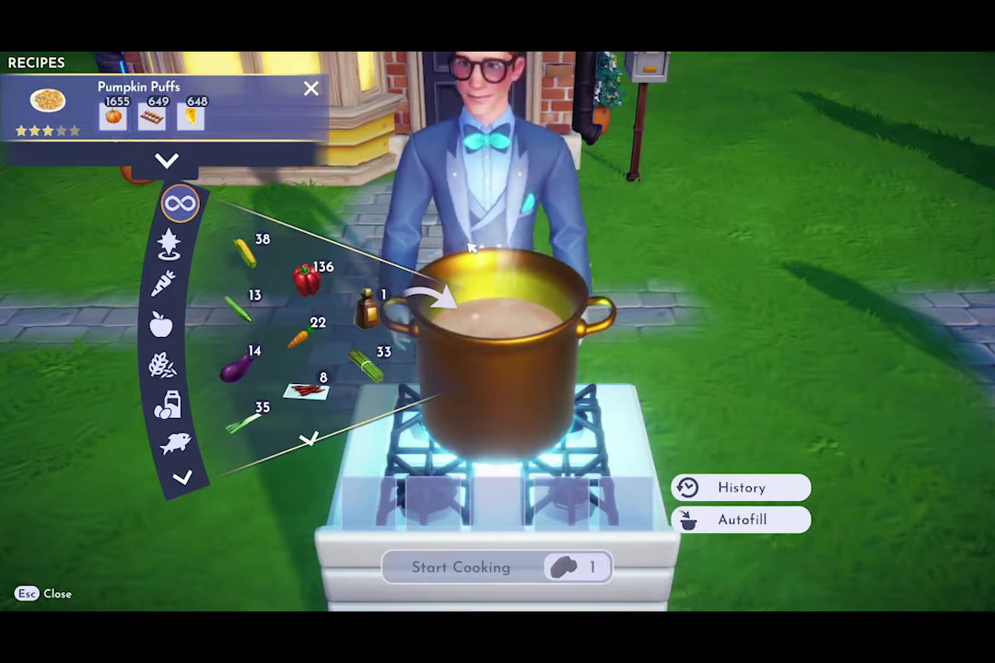
- Autofill the pot, cook one batch of Pumpkin Puffs, and close the cooking screen
left_click(755, 520)
left_click(522, 564)
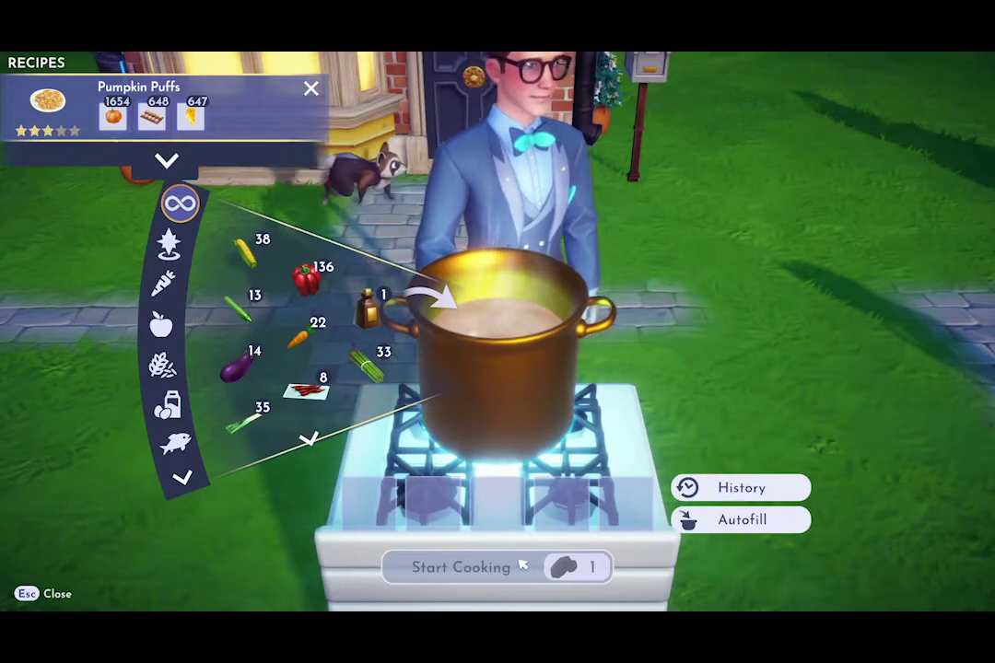
left_click(522, 565)
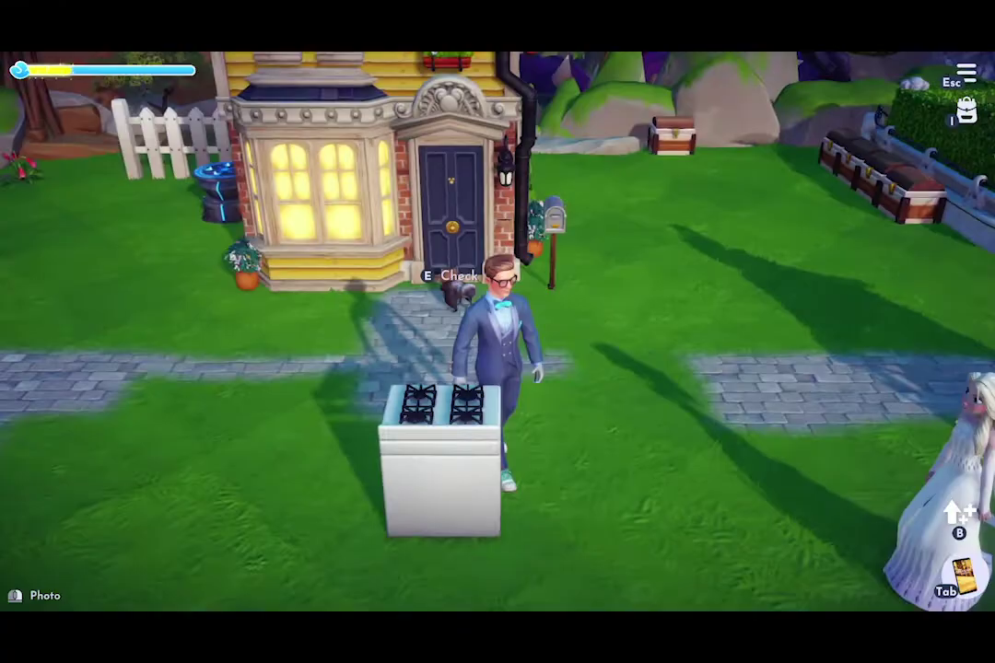
key("s")
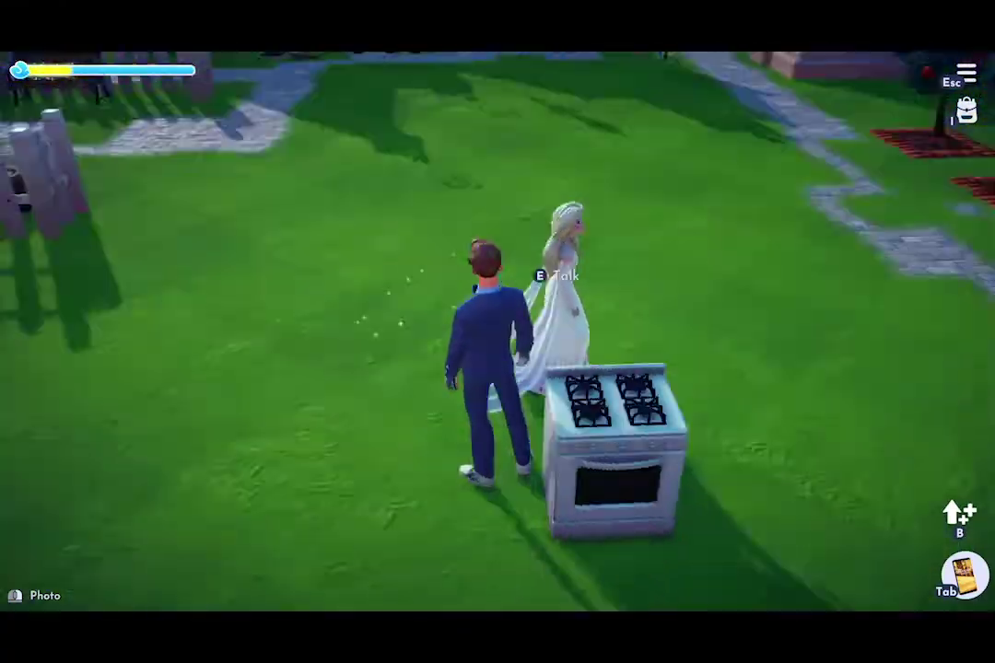
key("s")
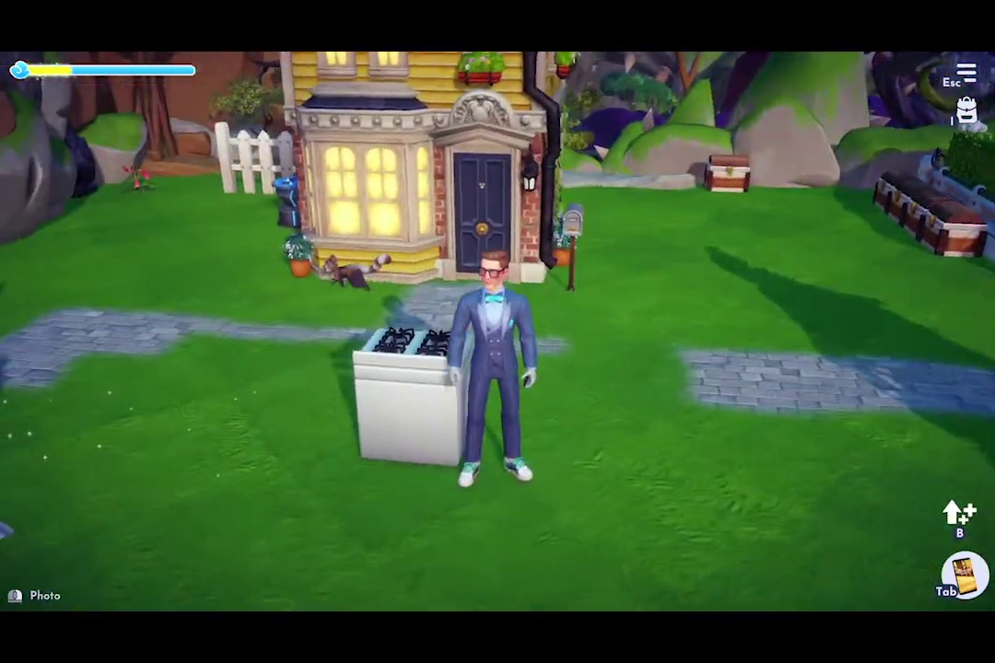
key("w")
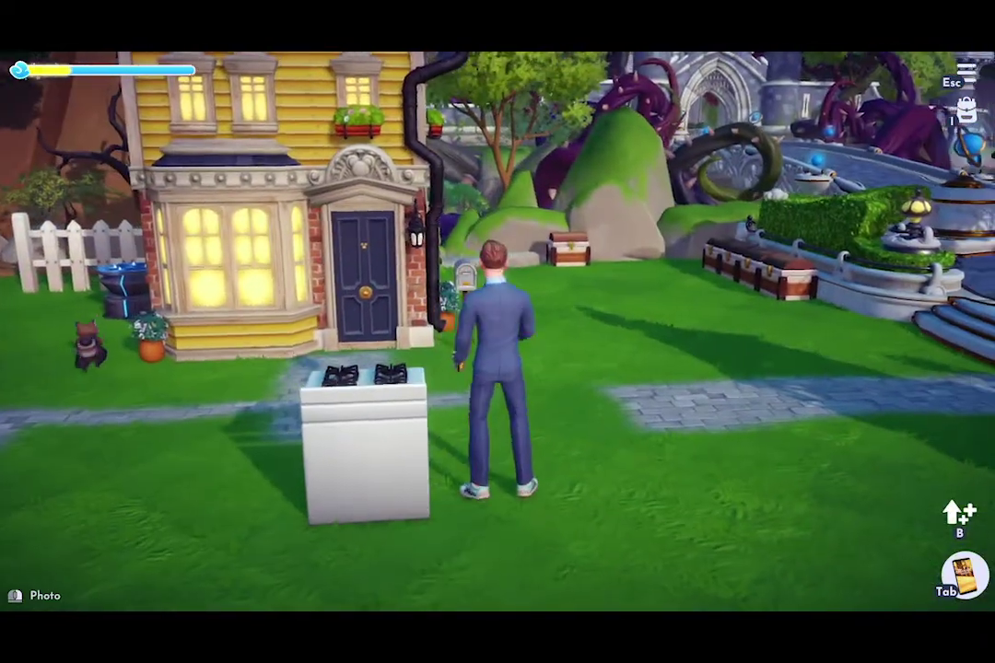
key("s")
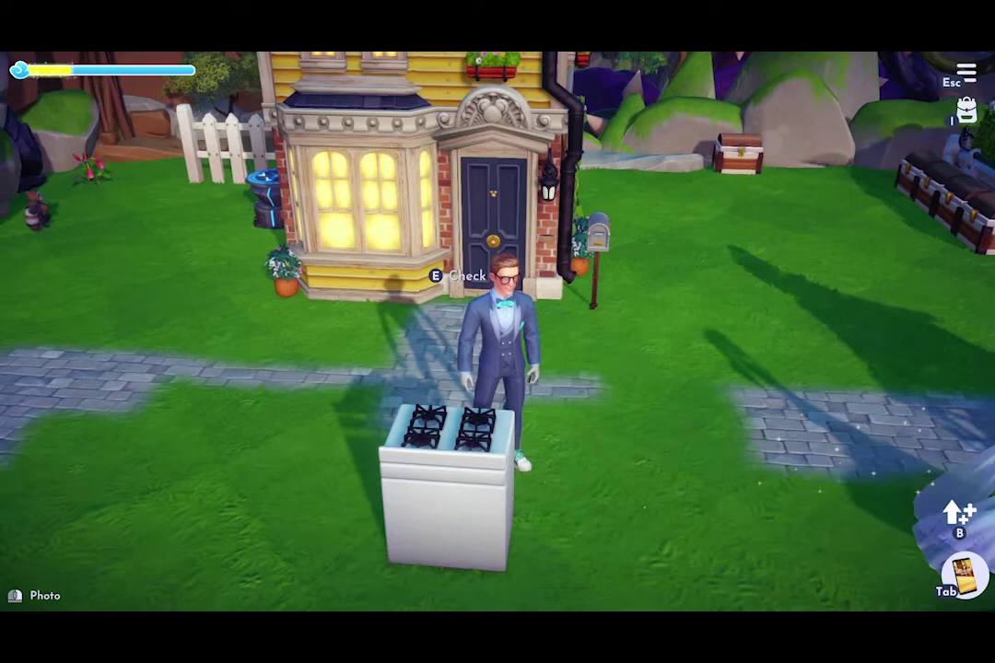
- Reopen the stove, select Pumpkin Puffs under the bowl category, and switch to the iCUE macro window
key("e")
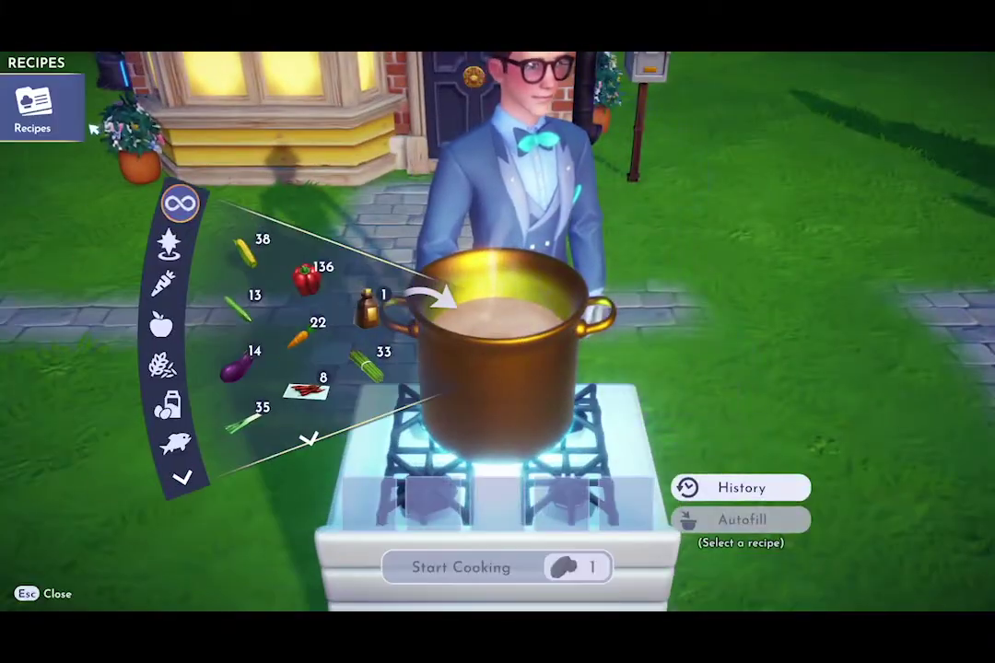
left_click(46, 118)
left_click(19, 224)
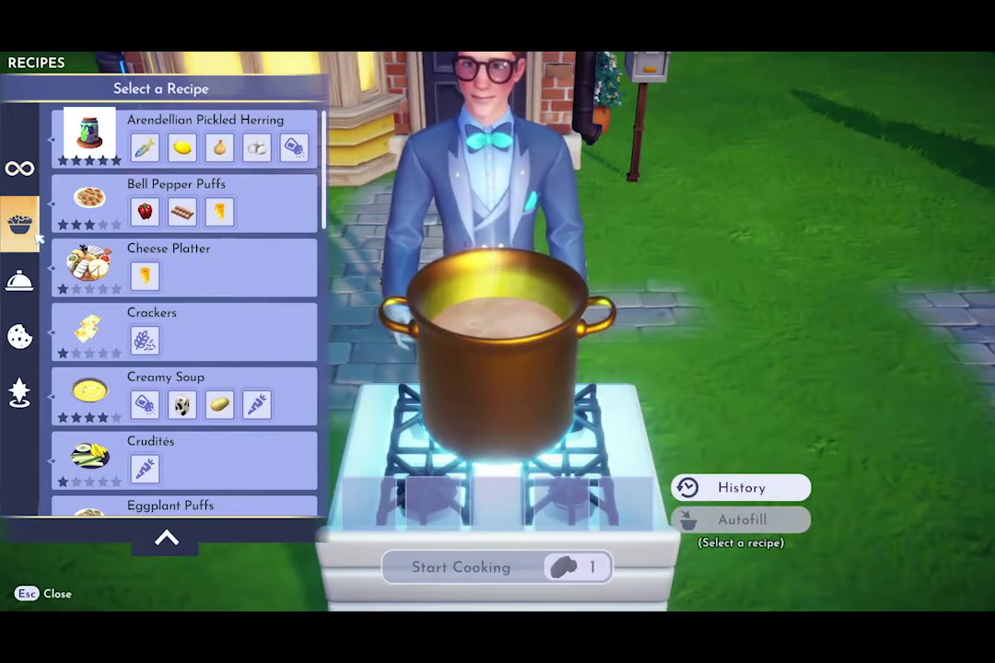
scroll(152, 332, "down", 5)
scroll(195, 405, "down", 4)
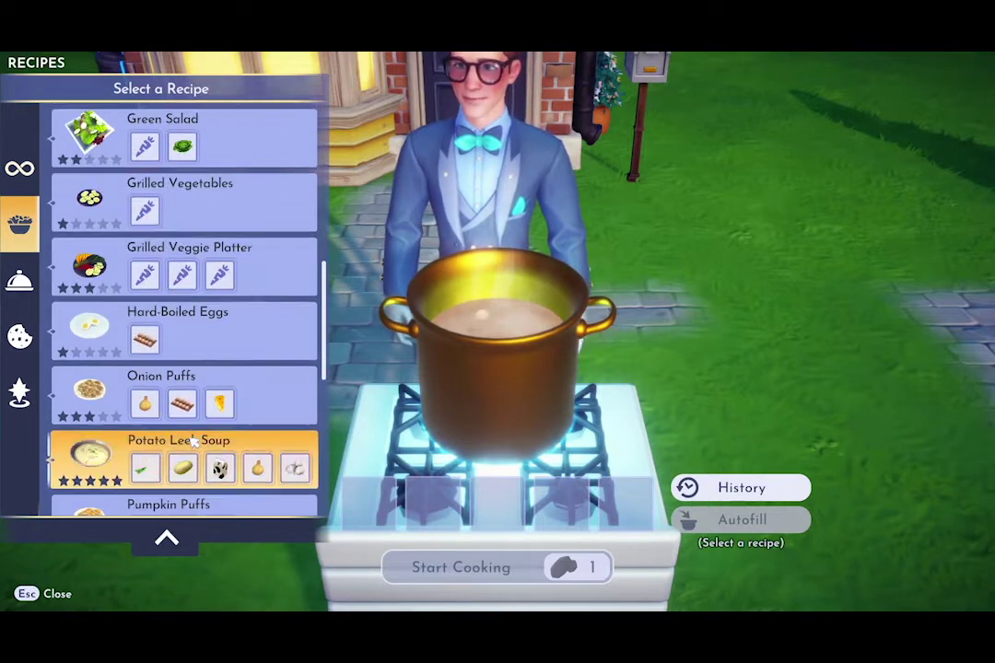
left_click(256, 351)
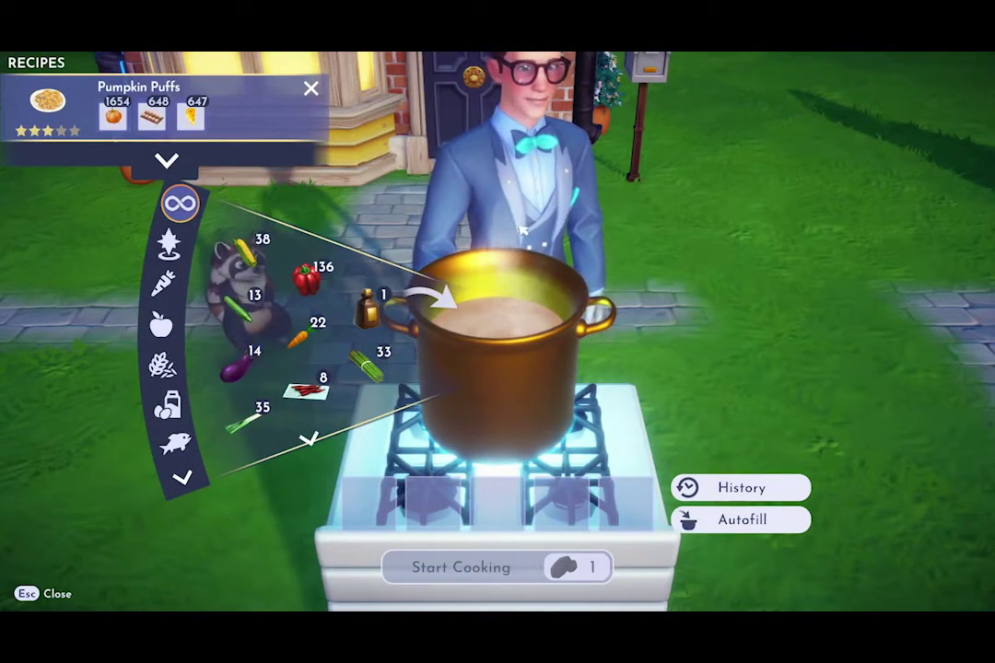
key("alt+Tab")
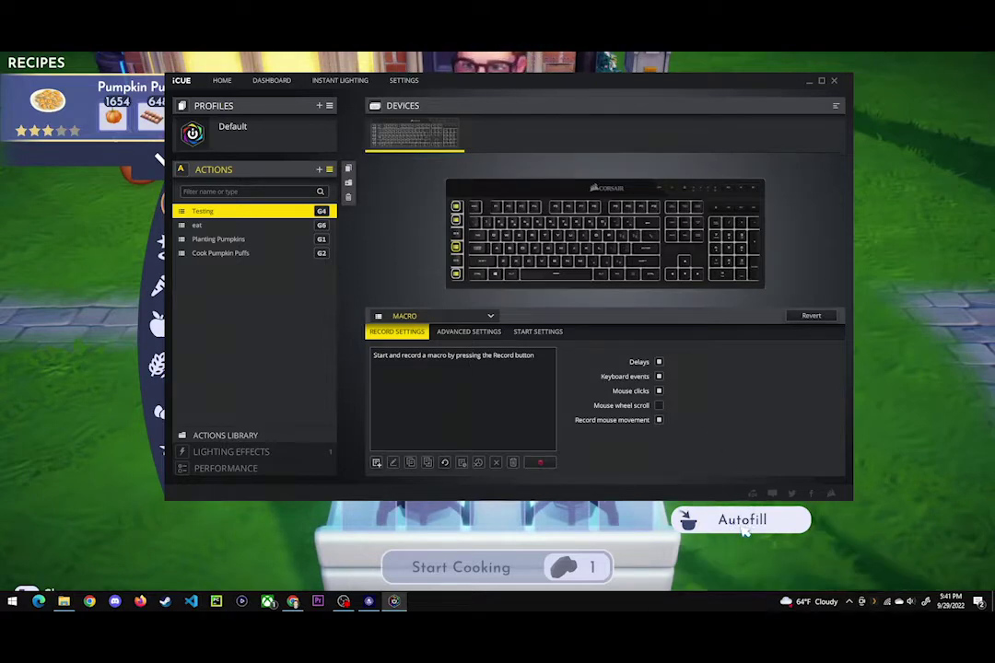
- Insert a mouse move event with Absolute coordinates at x=0, y=0 into the Testing macro
left_click(377, 464)
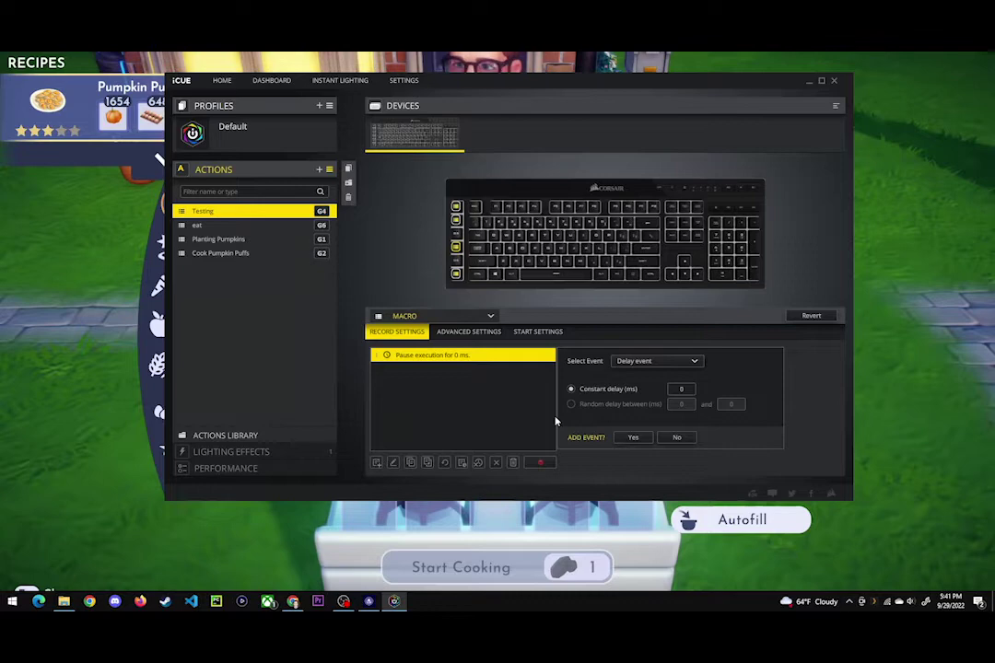
left_click(665, 363)
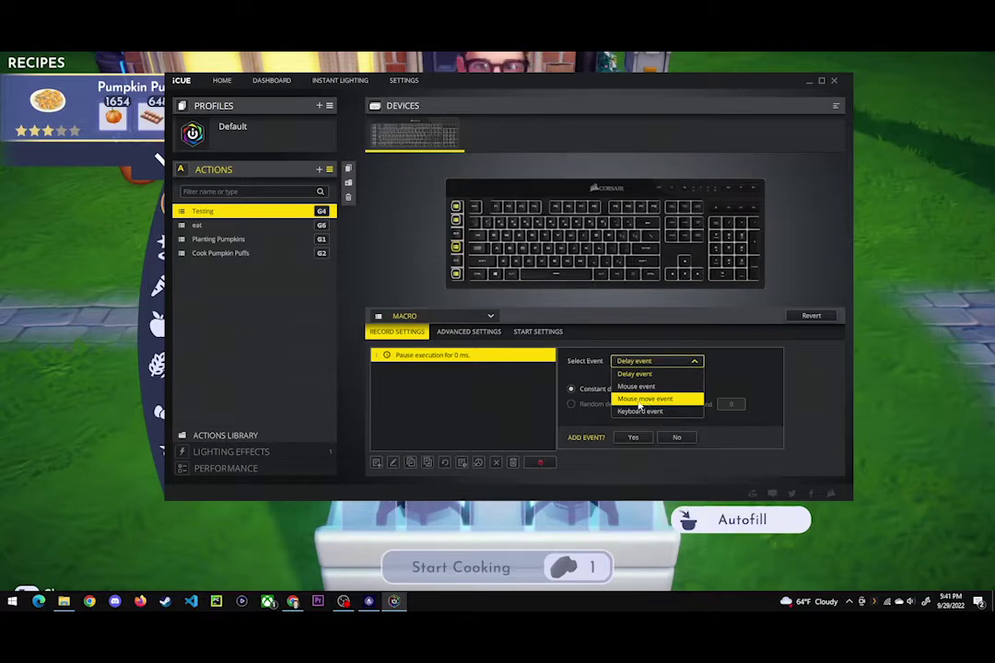
left_click(645, 400)
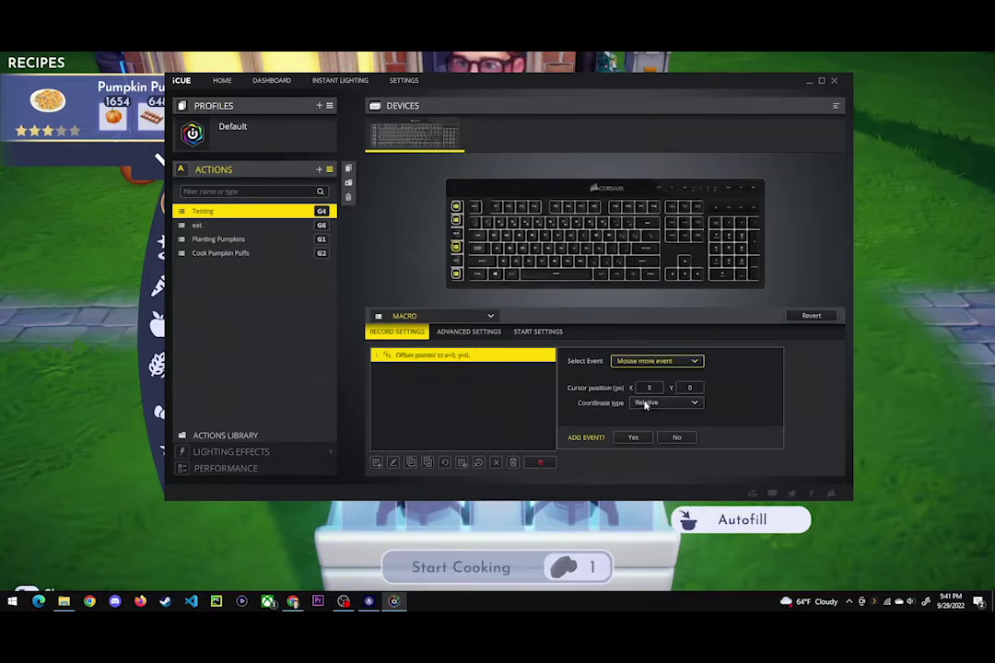
left_click(643, 406)
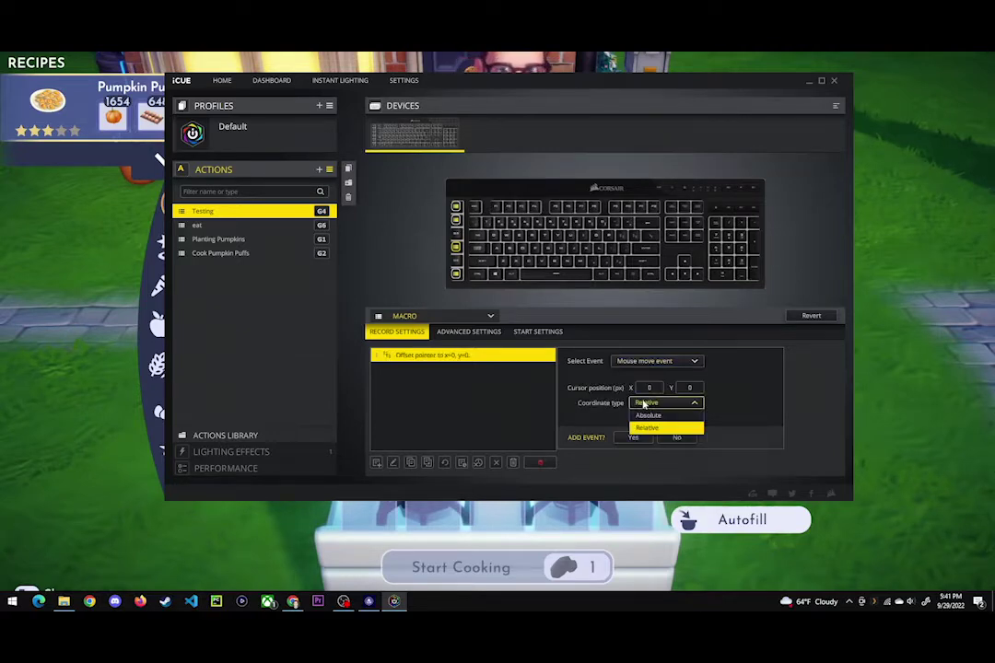
left_click(645, 419)
left_click(646, 405)
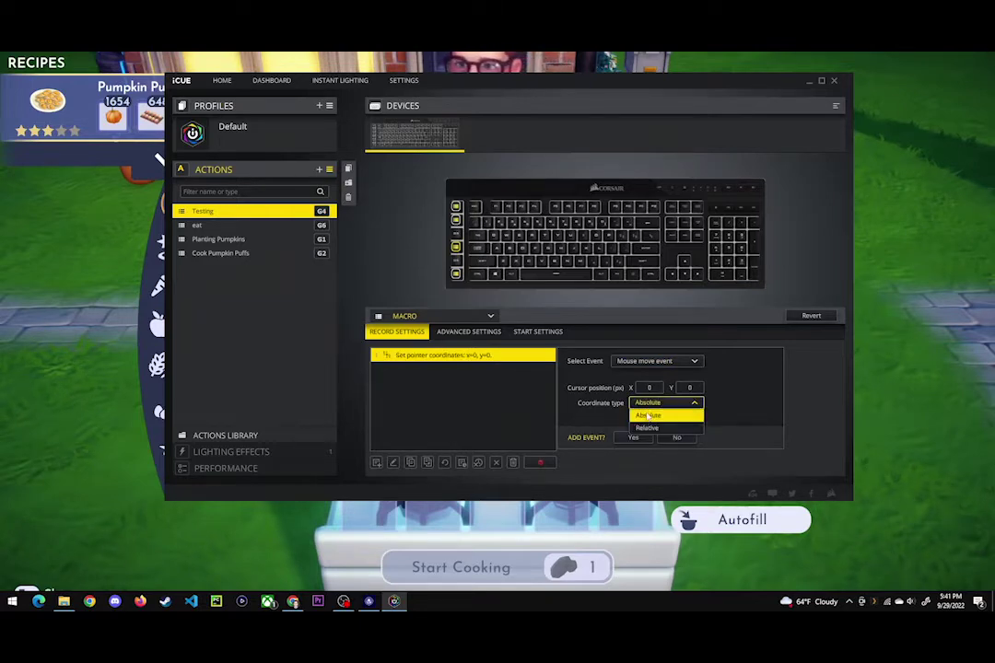
left_click(646, 416)
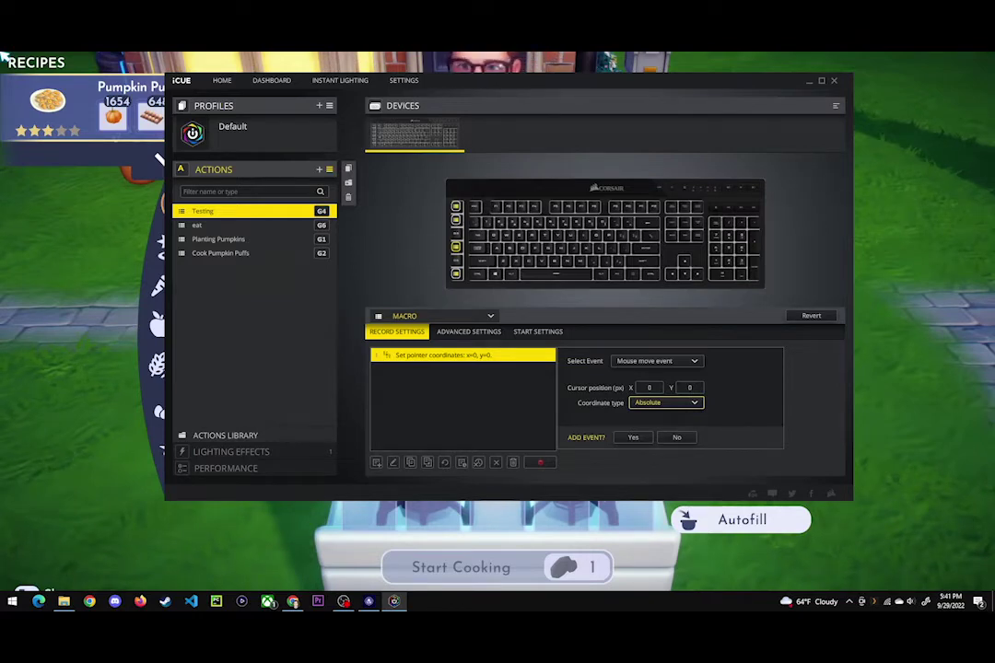
left_click(632, 438)
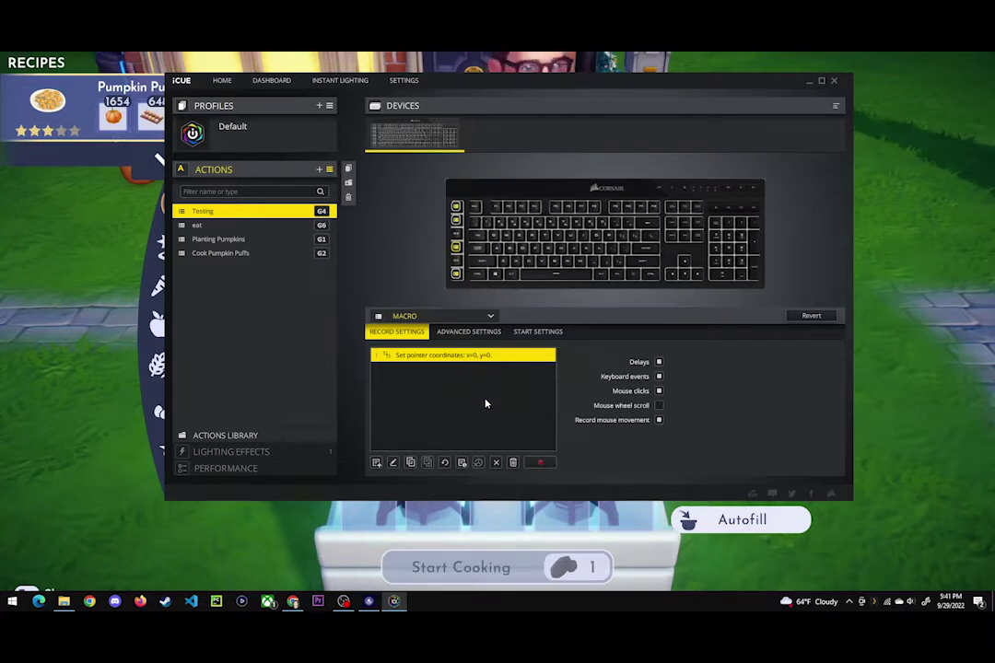
- Check the game screen, then try an X value of 1200 for the pointer-move event
left_click(76, 285)
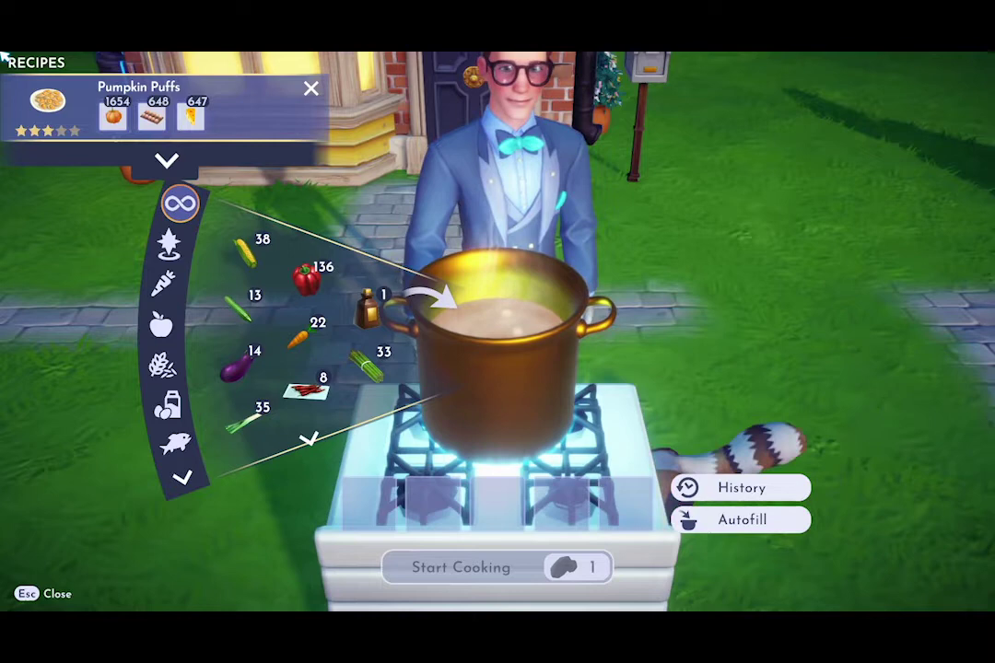
key("alt+Tab")
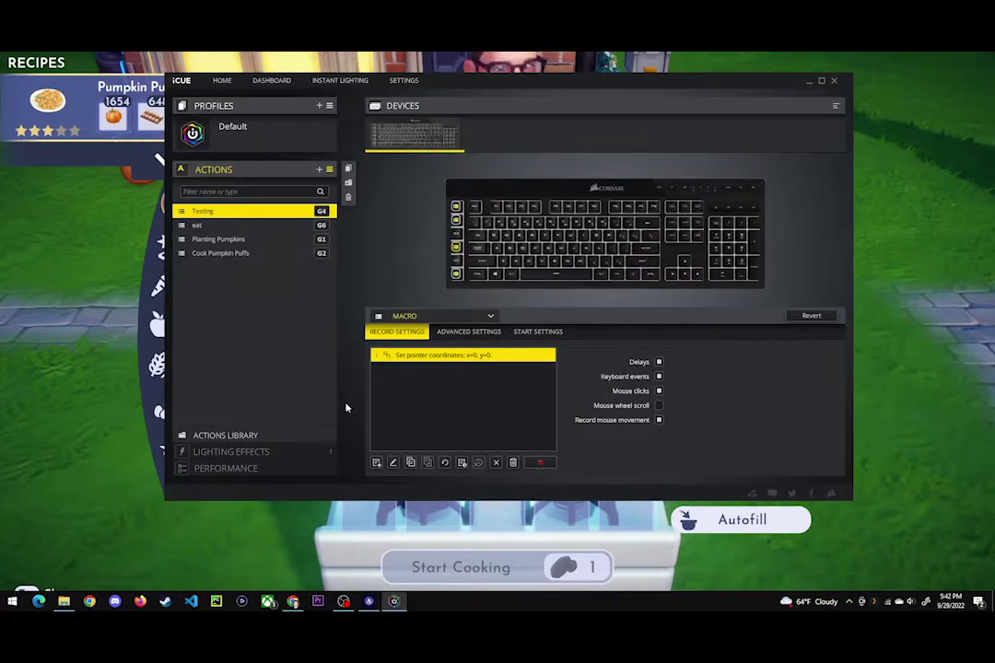
left_click(393, 464)
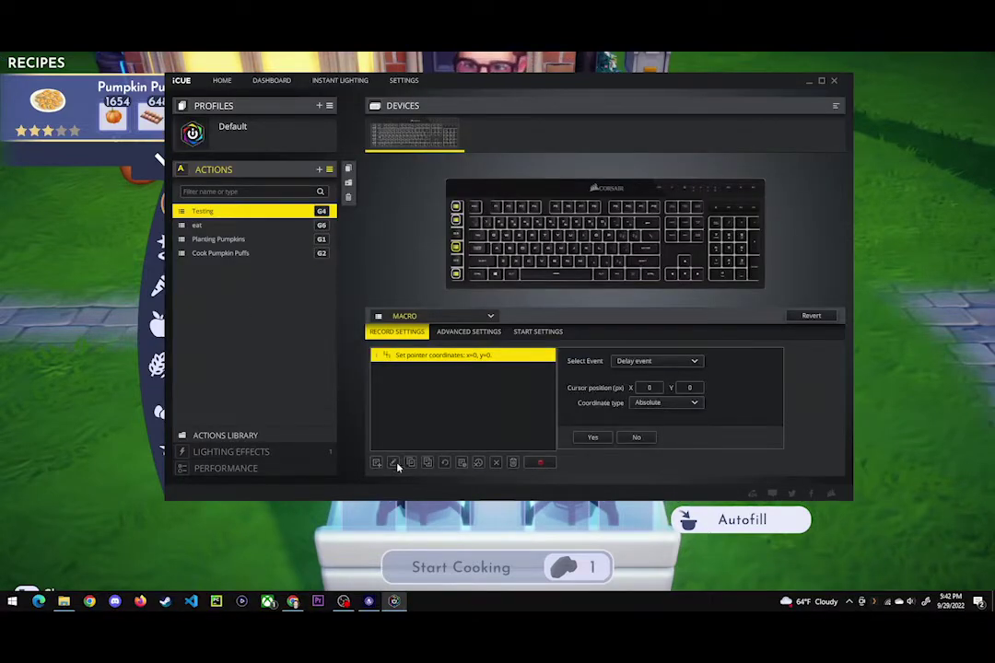
left_click(657, 404)
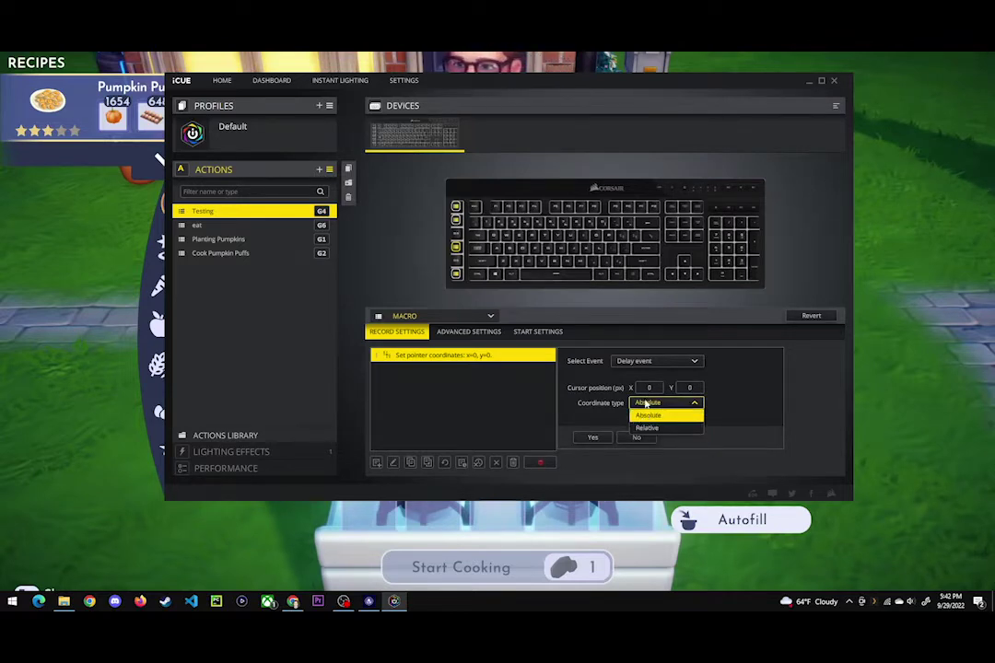
left_click(646, 404)
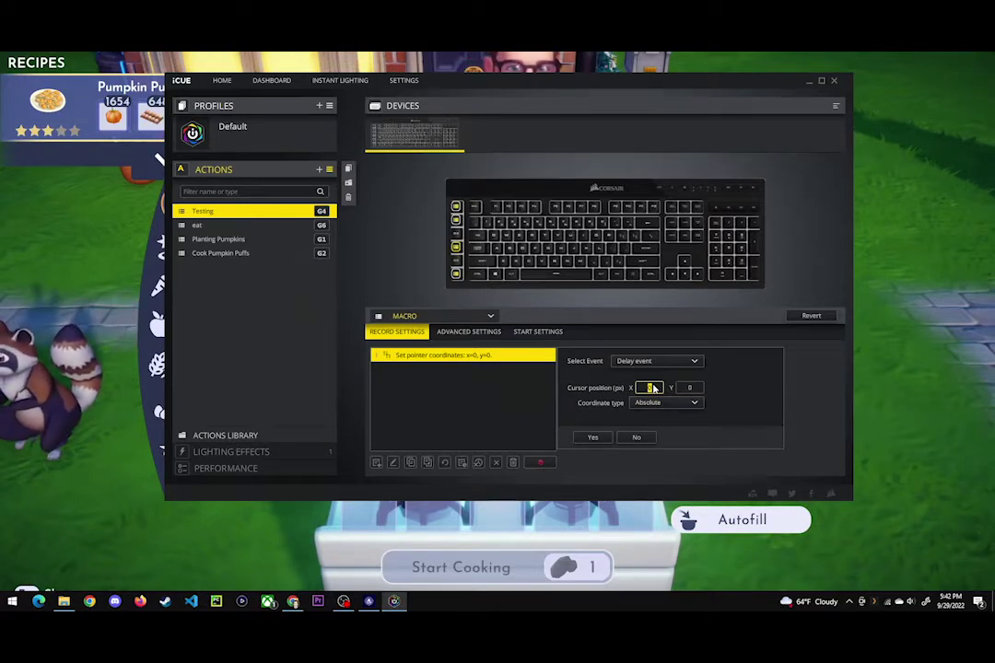
type("1200")
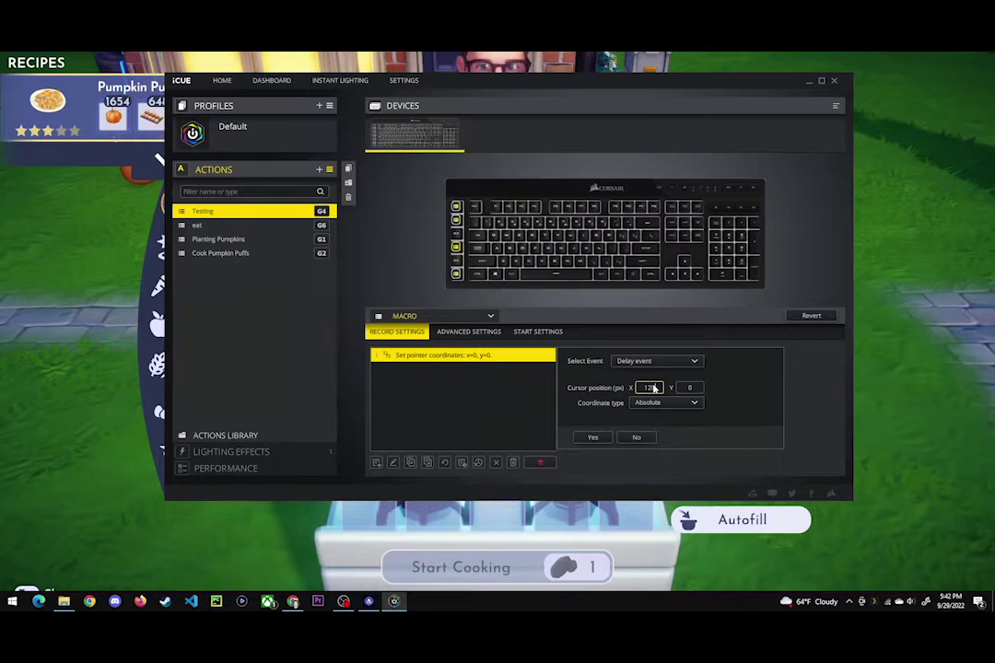
left_click(603, 440)
- Compare against the game and change the pointer-move X to 1380
left_click(67, 304)
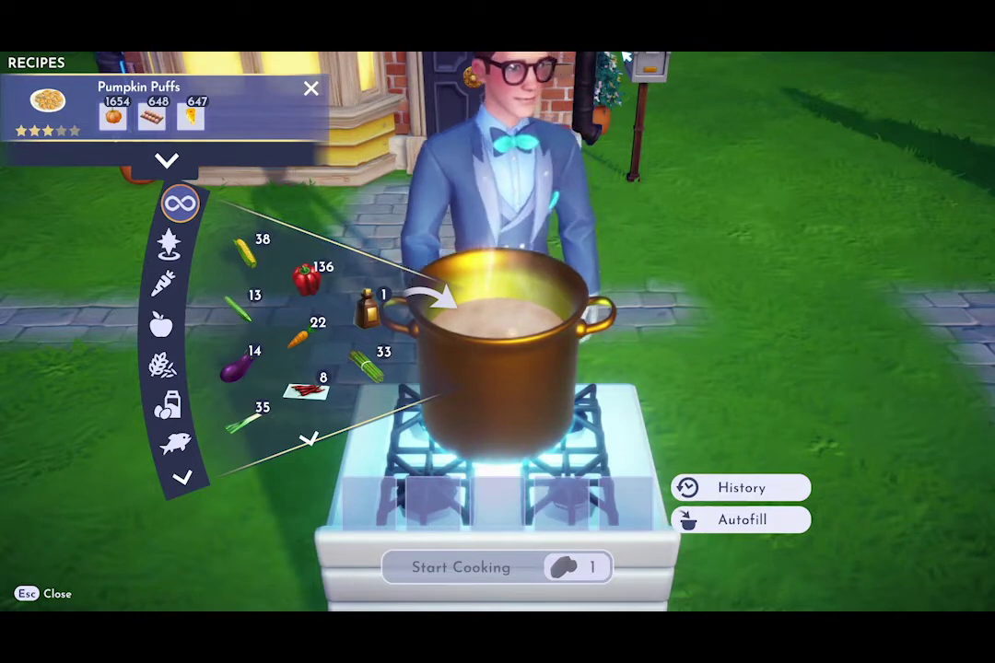
key("alt+Tab")
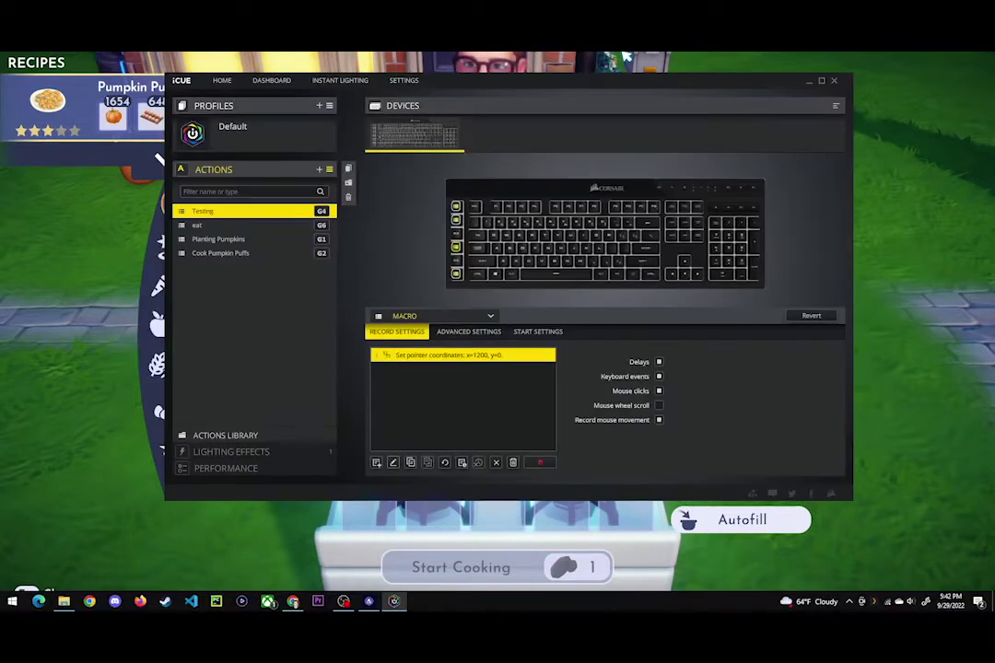
left_click(393, 462)
double_click(654, 389)
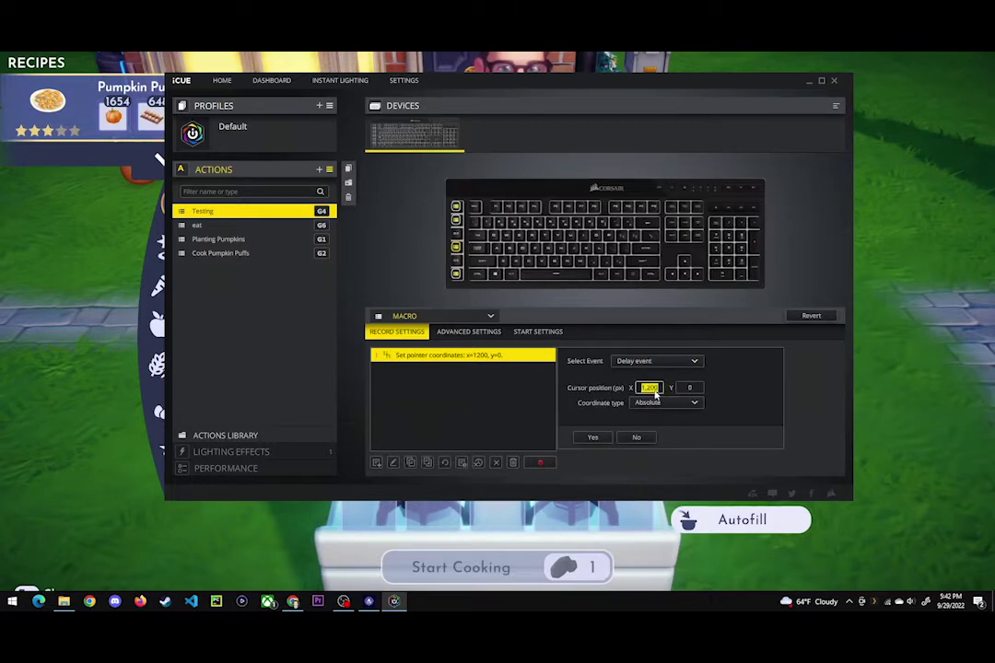
type("1380")
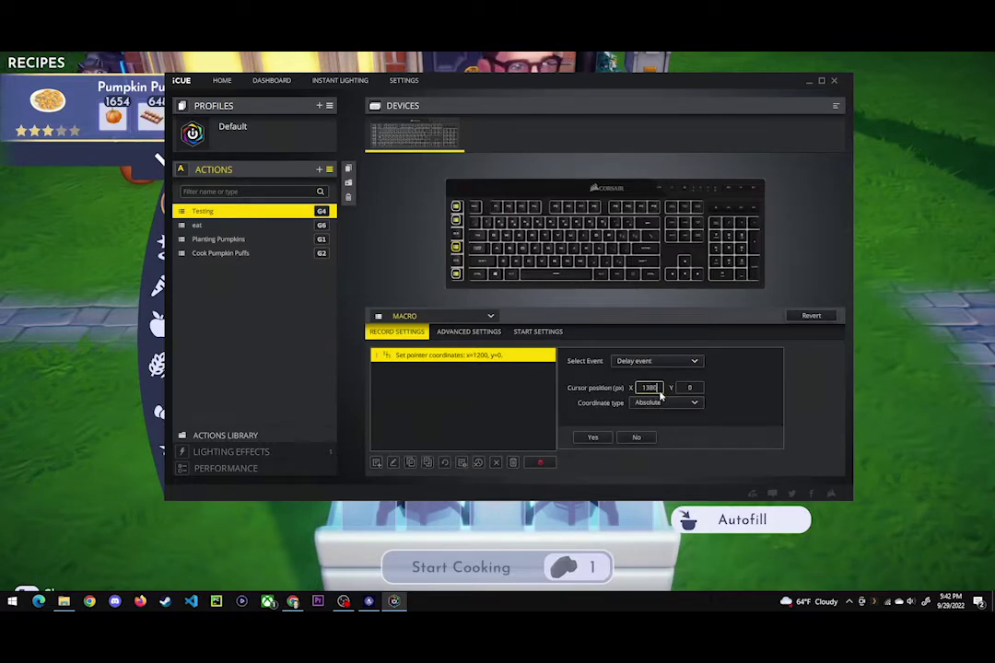
left_click(595, 439)
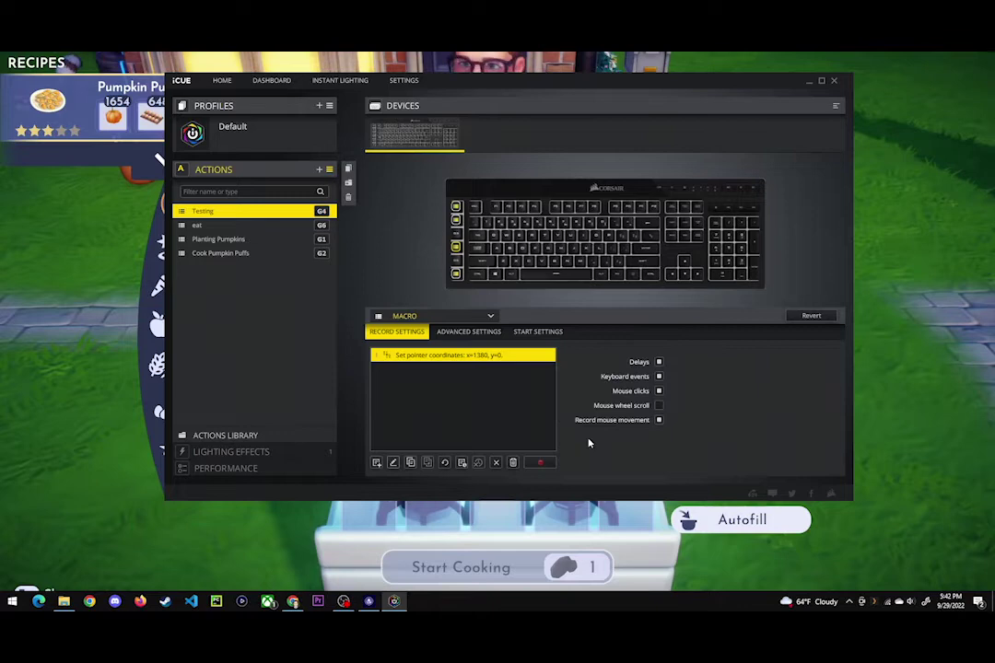
- Set the pointer-move Y to 890 and verify it hits the game's Autofill spot
left_click(79, 326)
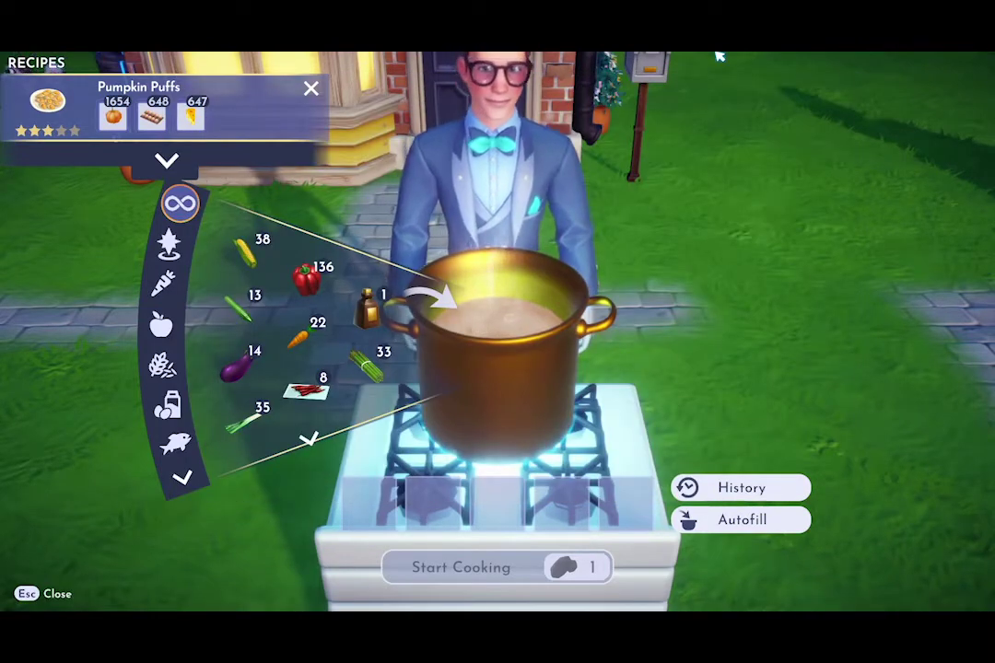
key("alt+Tab")
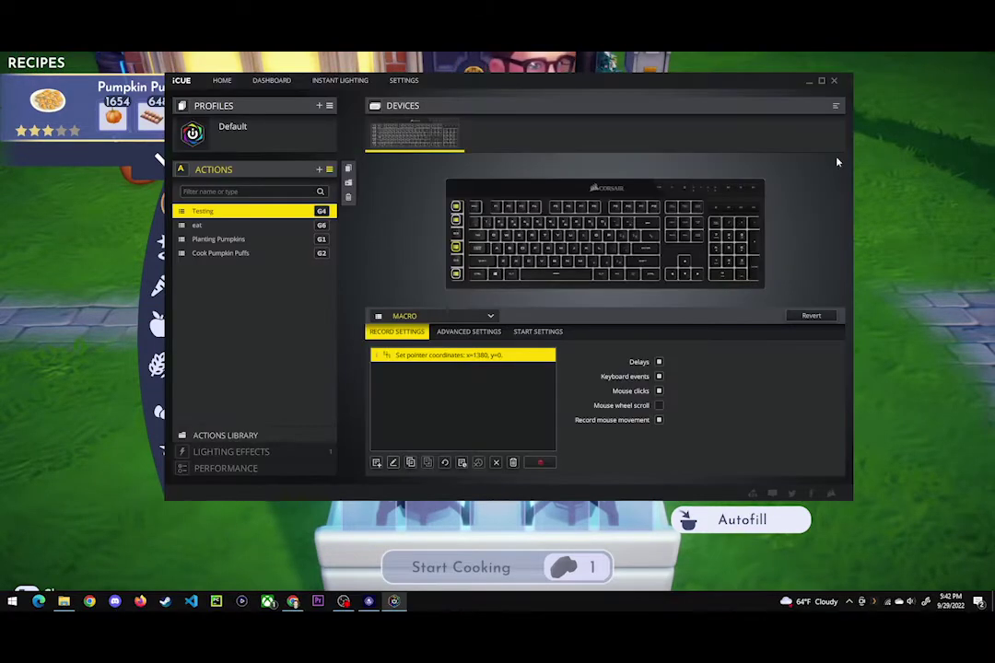
left_click(395, 462)
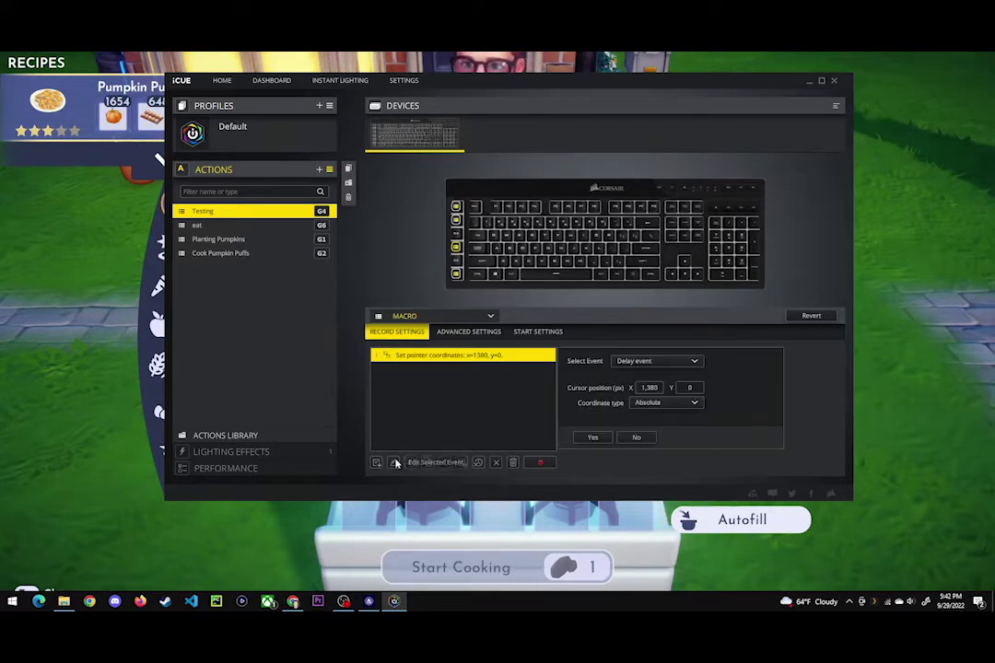
double_click(697, 389)
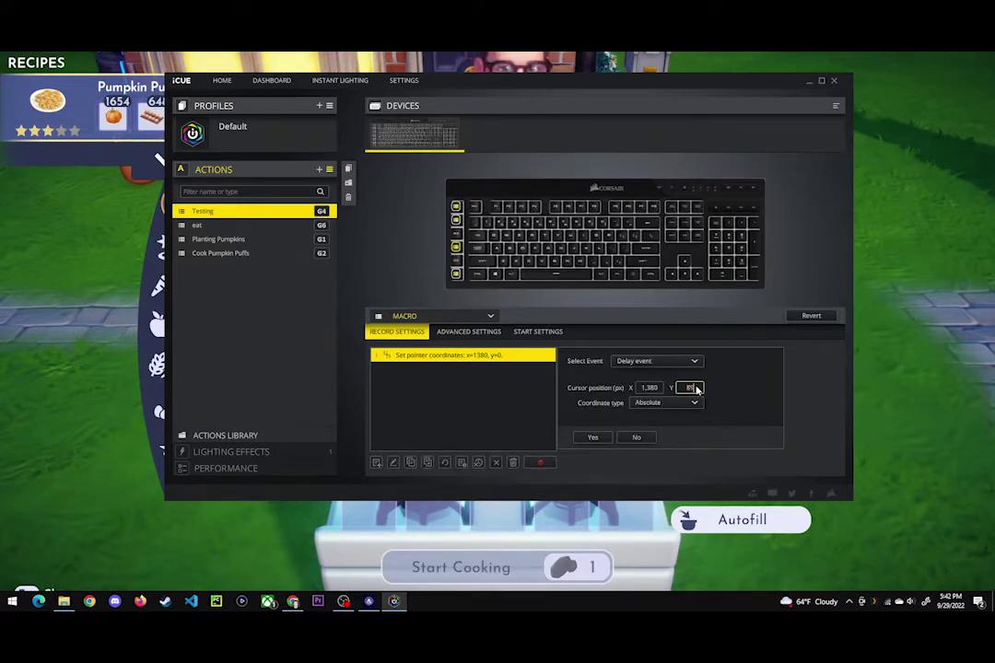
left_click(593, 437)
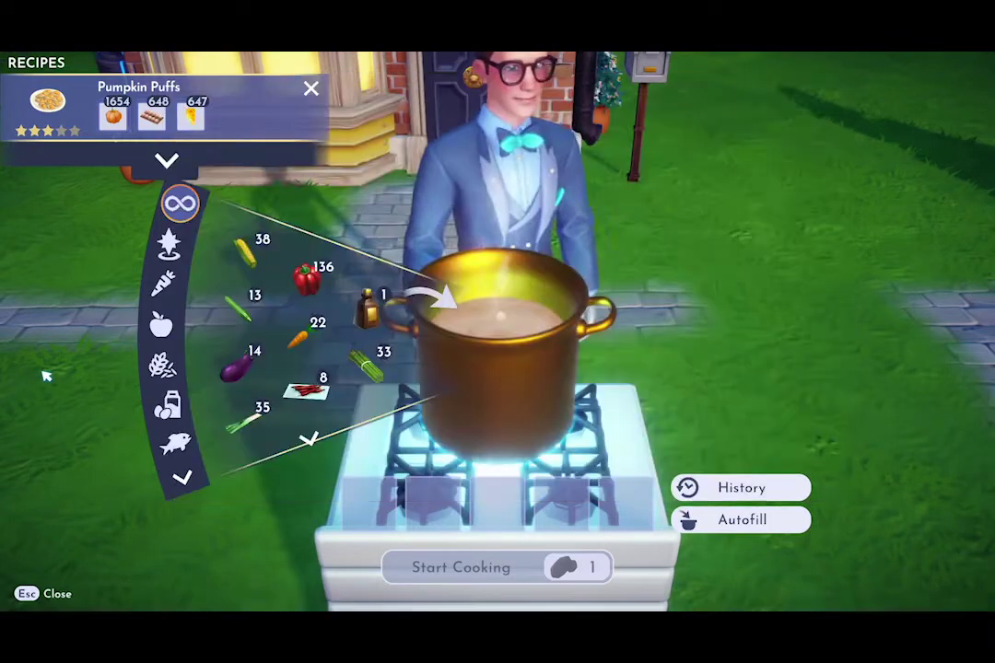
left_click(45, 373)
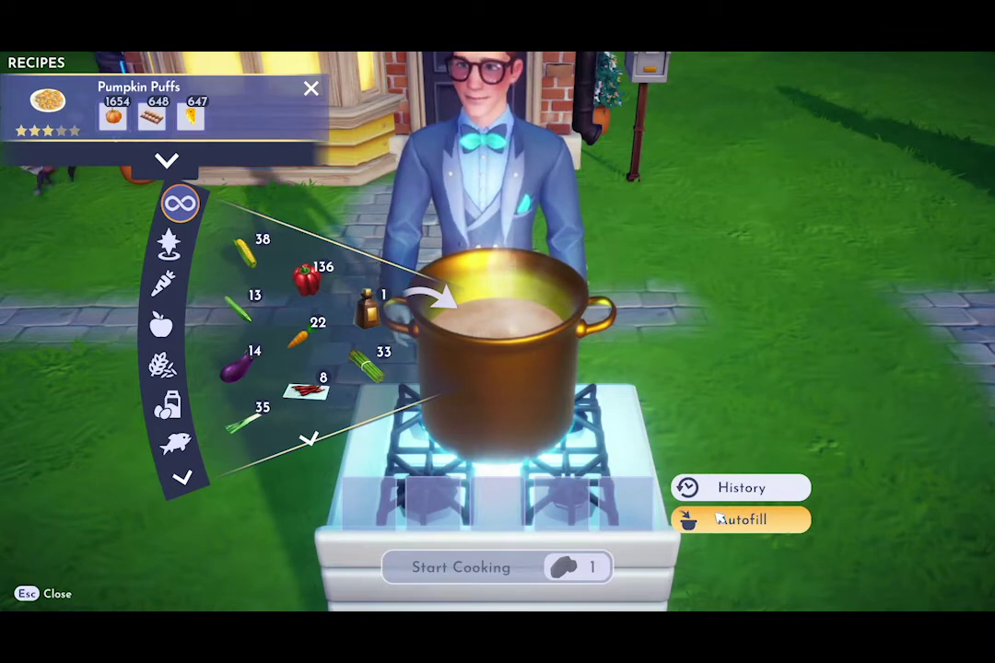
key("alt+Tab")
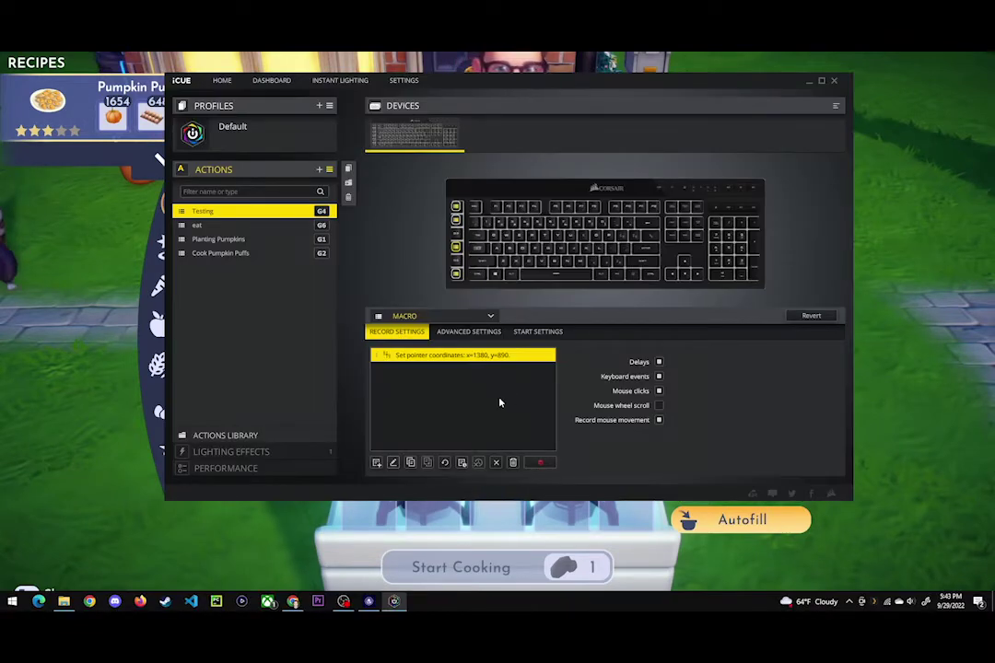
- Add a 200 ms pause, then a left-click mouse event, to the Testing macro
left_click(377, 463)
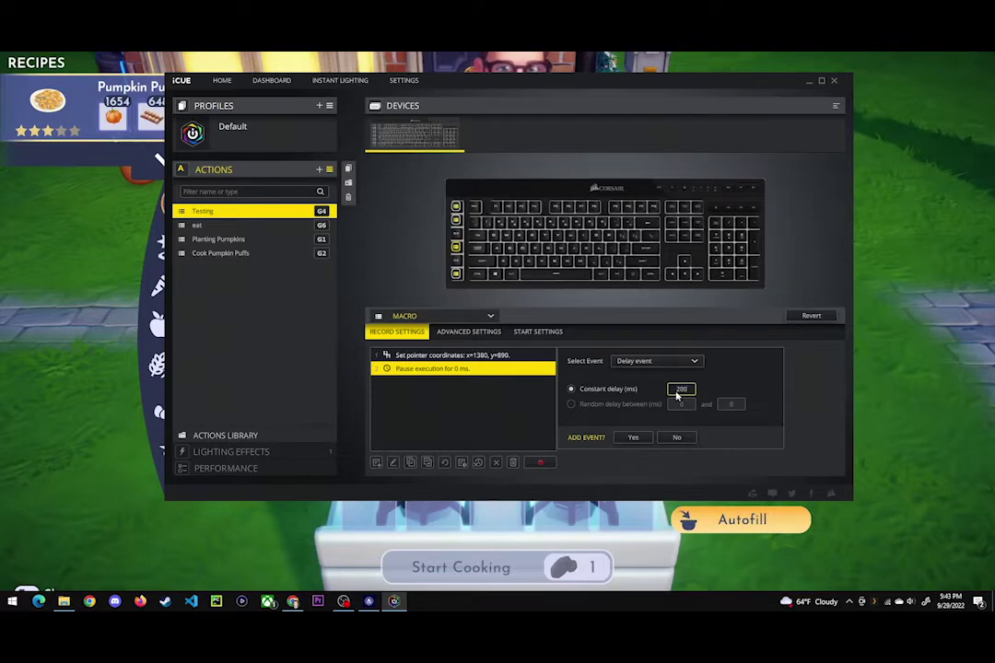
left_click(644, 438)
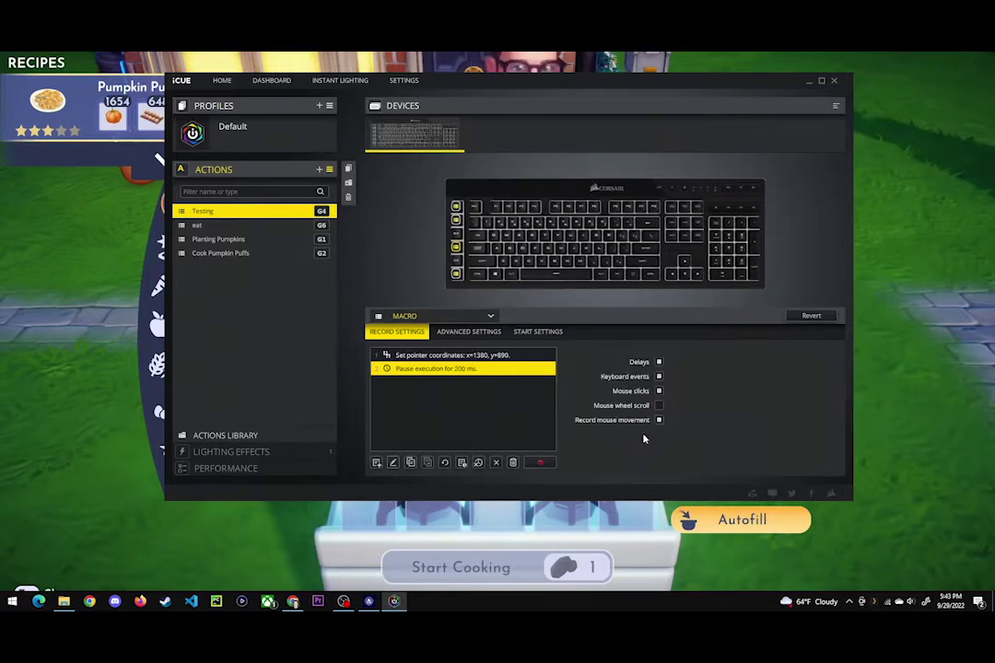
left_click(377, 463)
left_click(636, 363)
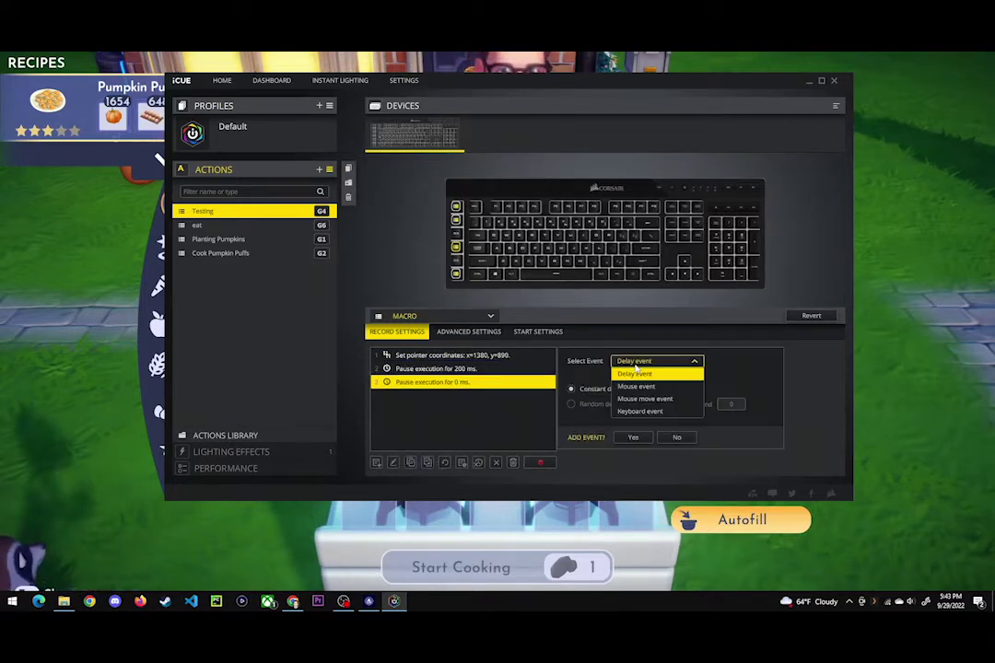
left_click(635, 387)
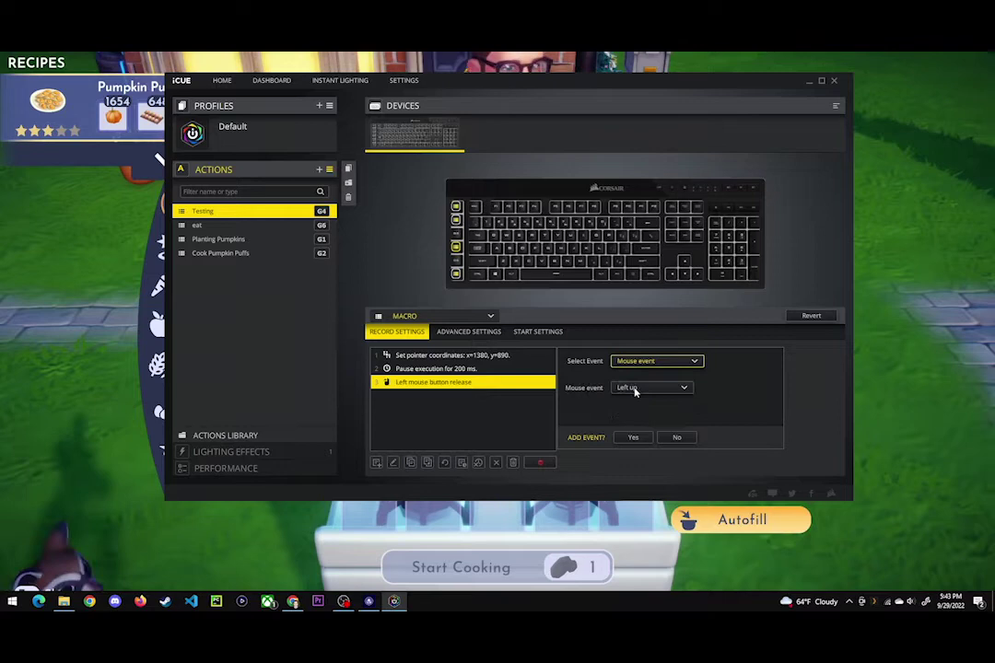
left_click(635, 390)
left_click(635, 422)
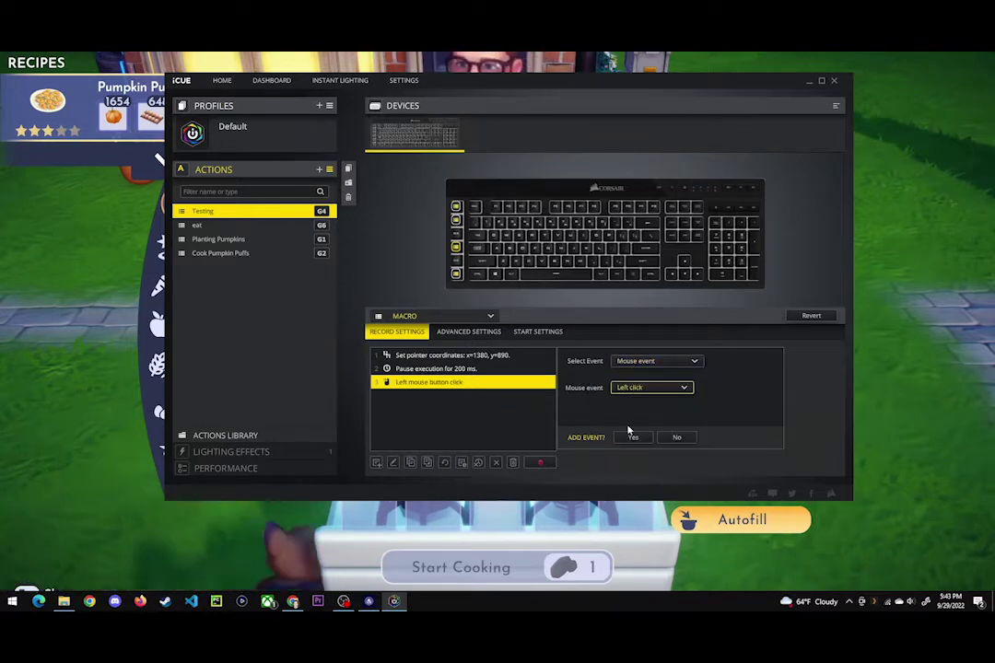
left_click(633, 437)
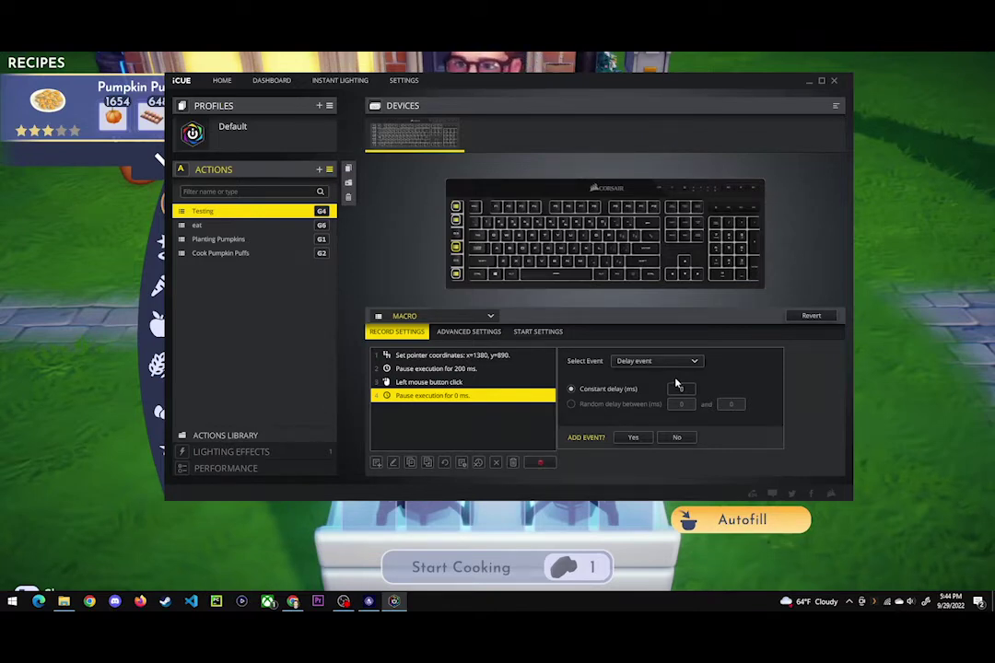
- Set the new pause to 1000 ms and autofill the Pumpkin Puffs pot in the game
left_click(682, 390)
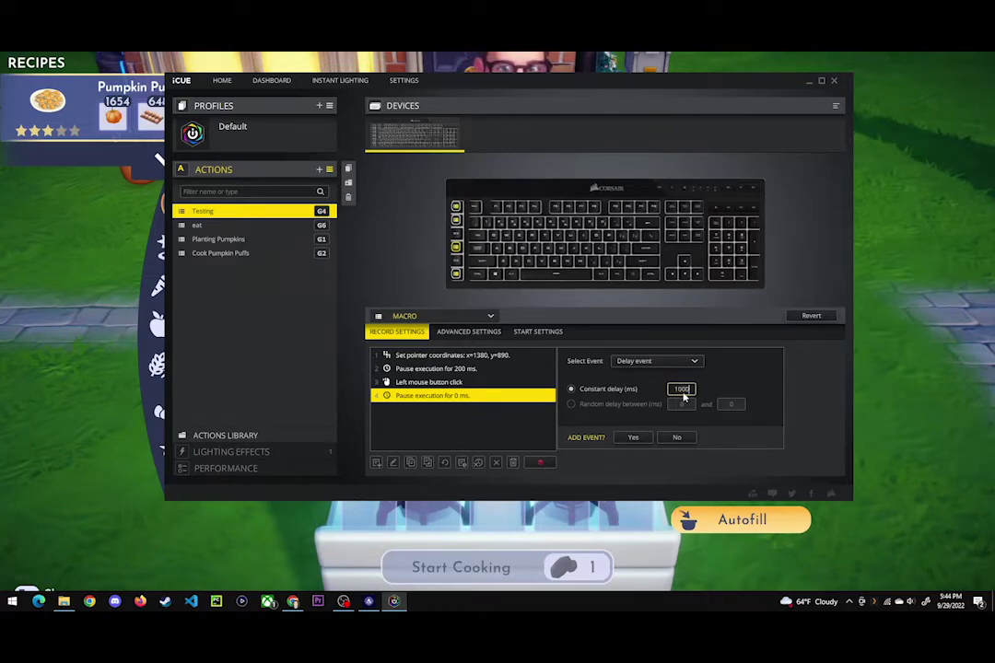
left_click(633, 438)
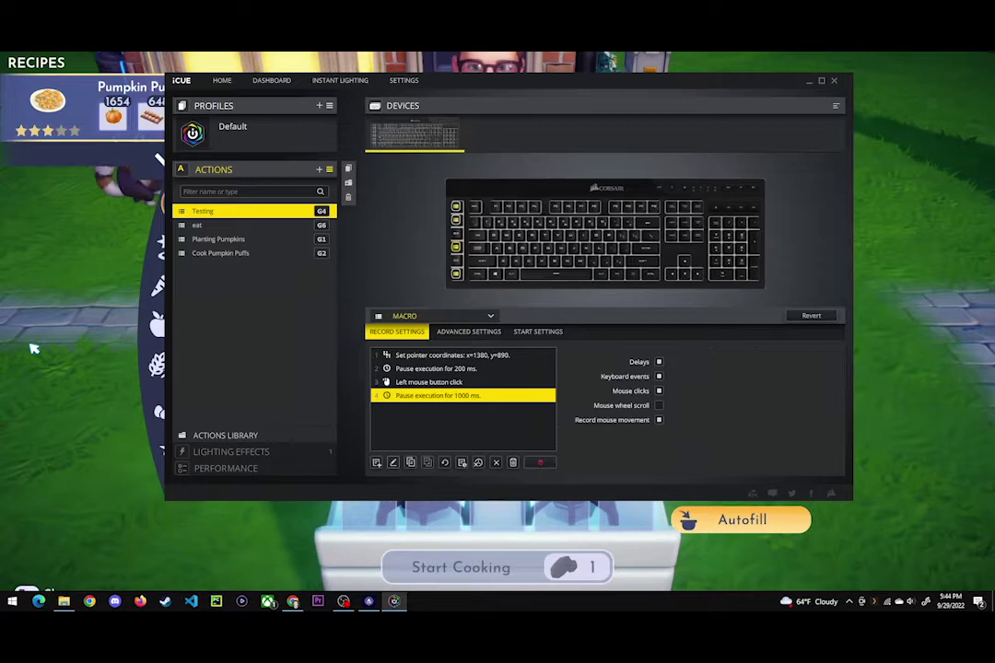
left_click(86, 343)
left_click(720, 519)
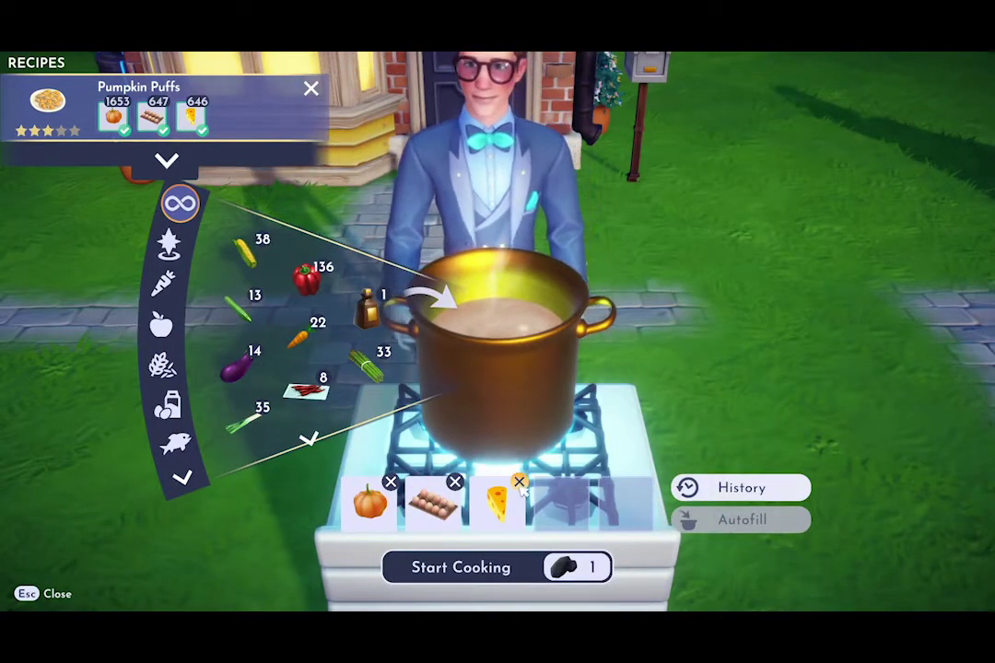
- Remove the cheese, eggs and pumpkin from the pot, then return to iCUE
left_click(519, 482)
left_click(455, 482)
left_click(391, 482)
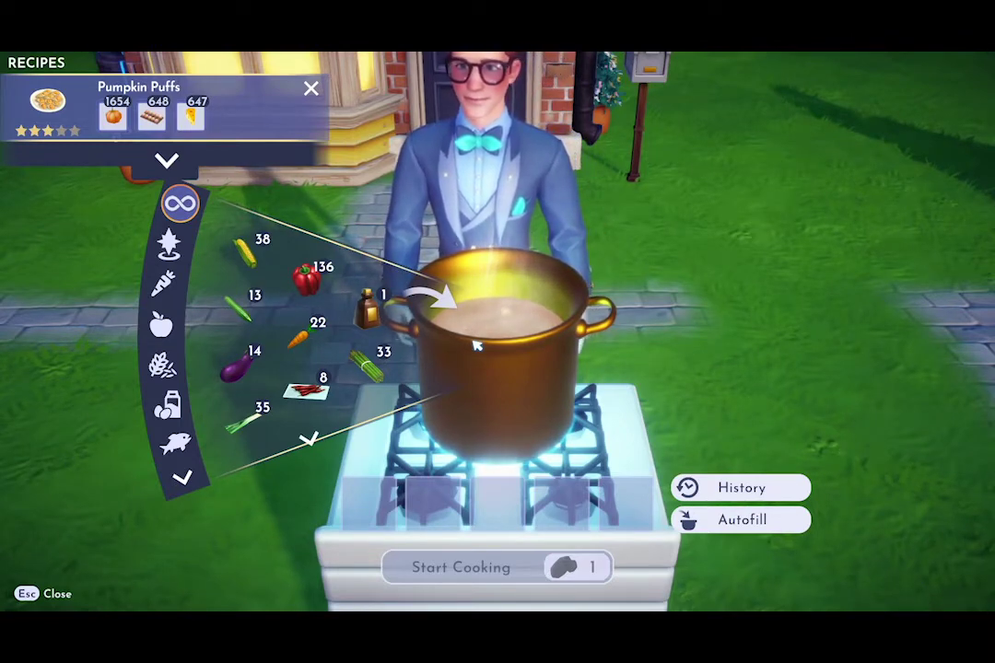
key("alt+Tab")
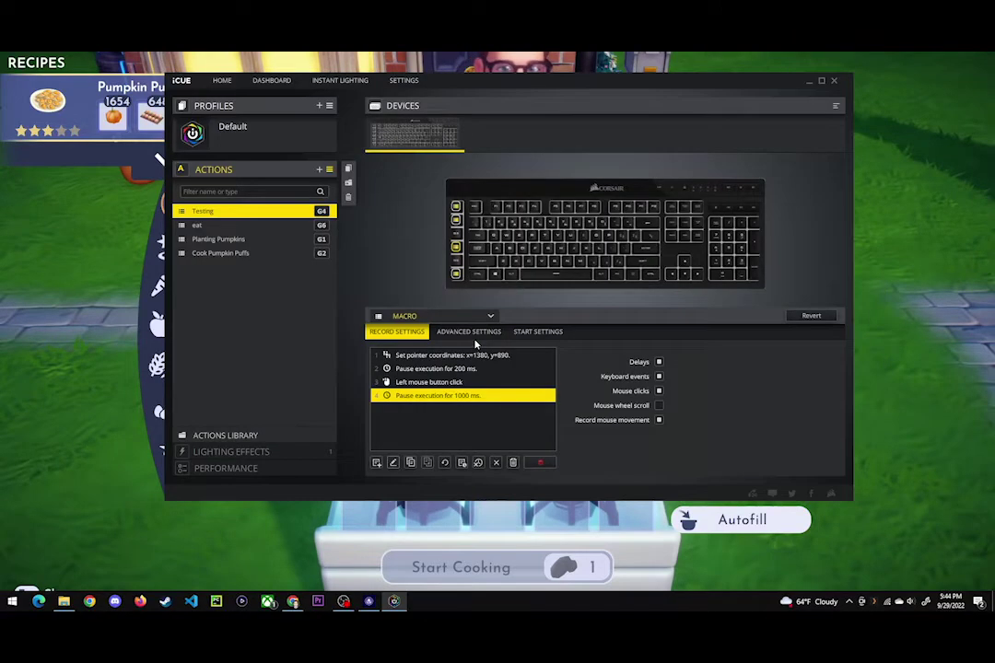
- Insert a fifth event: an absolute mouse move to x=900, y=920
left_click(375, 464)
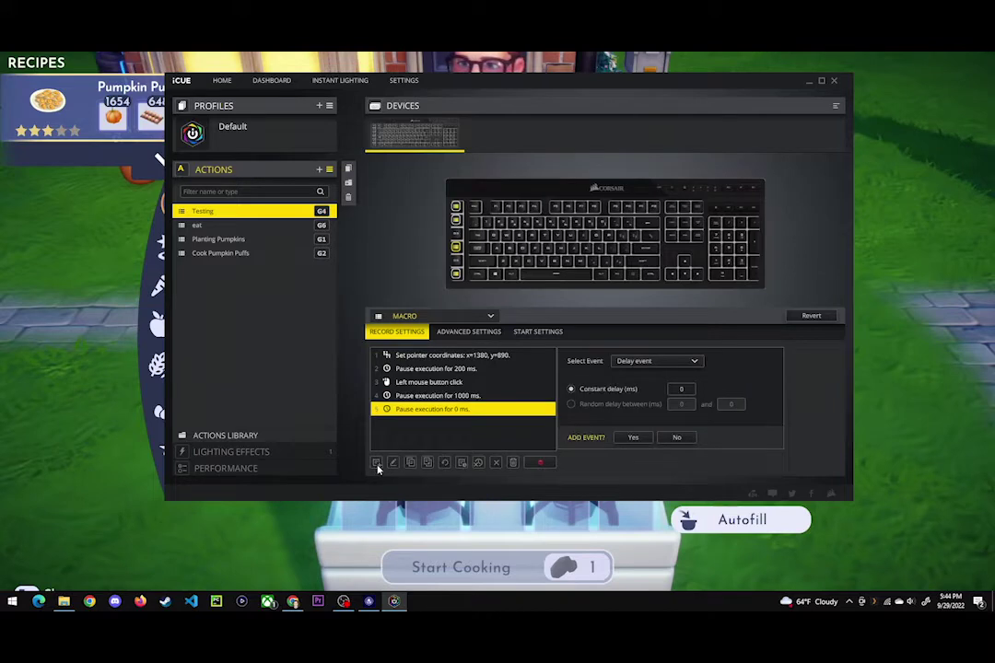
left_click(654, 365)
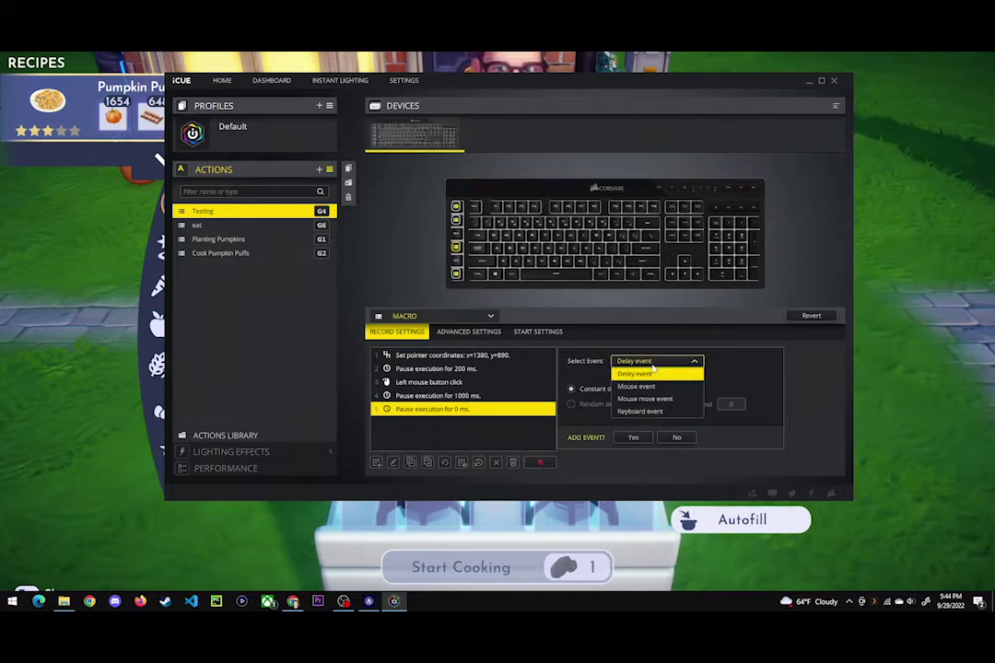
left_click(638, 402)
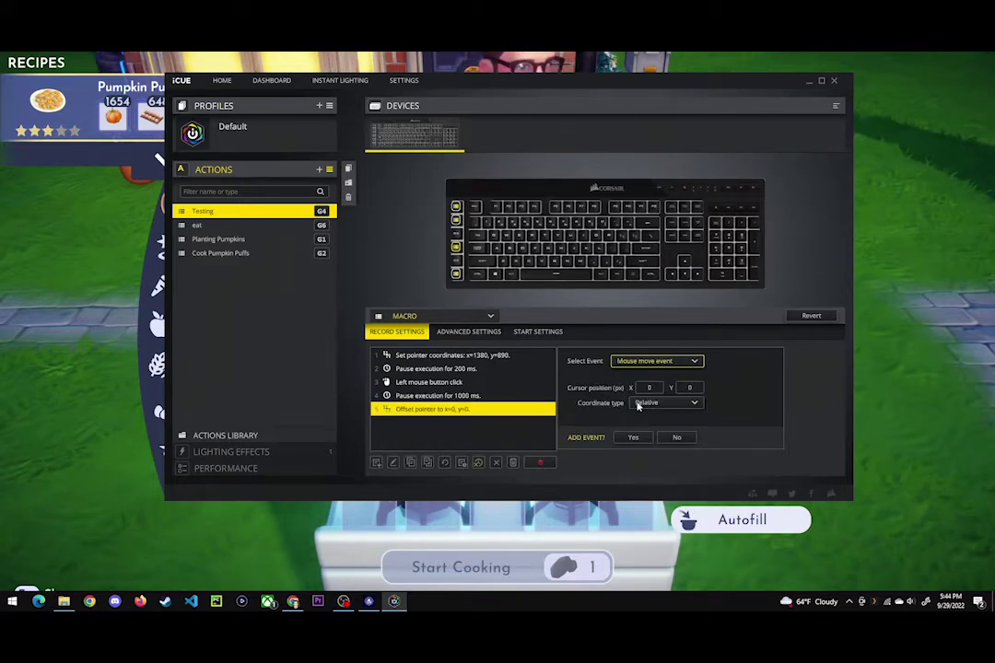
left_click(656, 405)
left_click(651, 416)
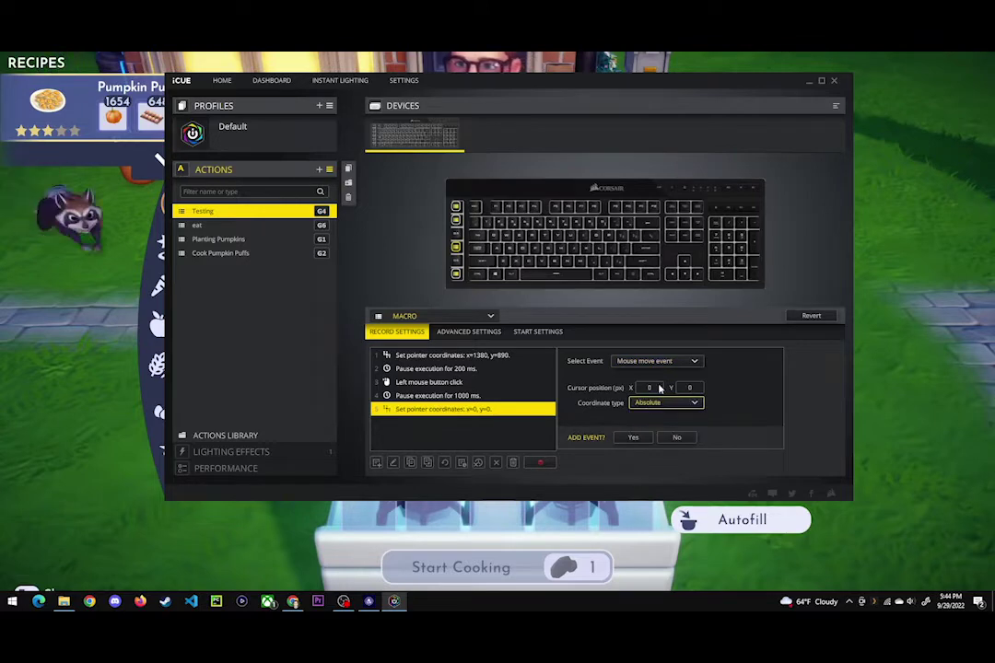
left_click(658, 388)
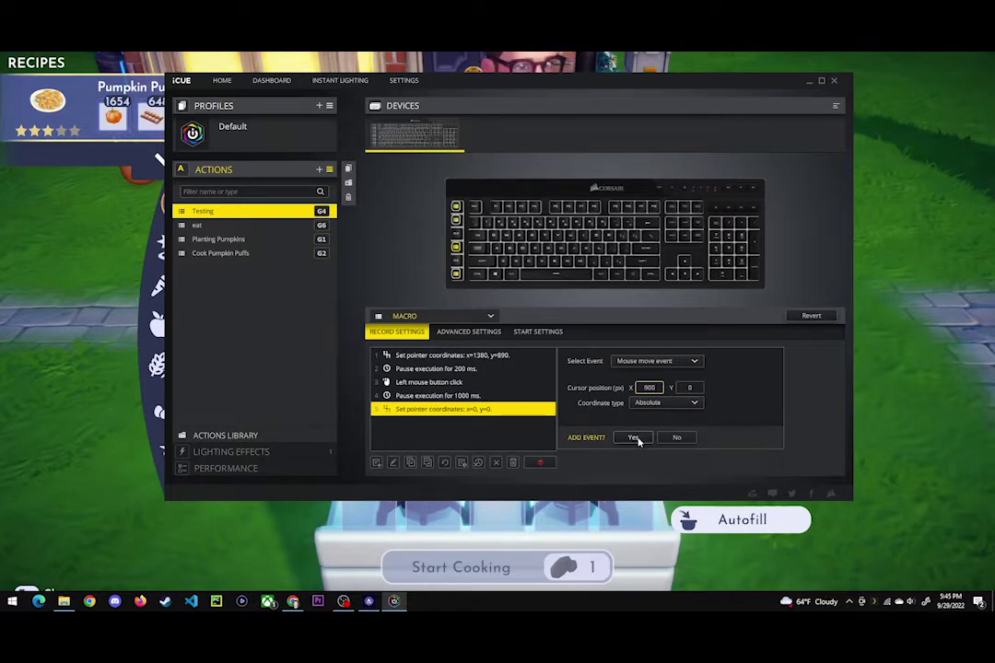
left_click(689, 388)
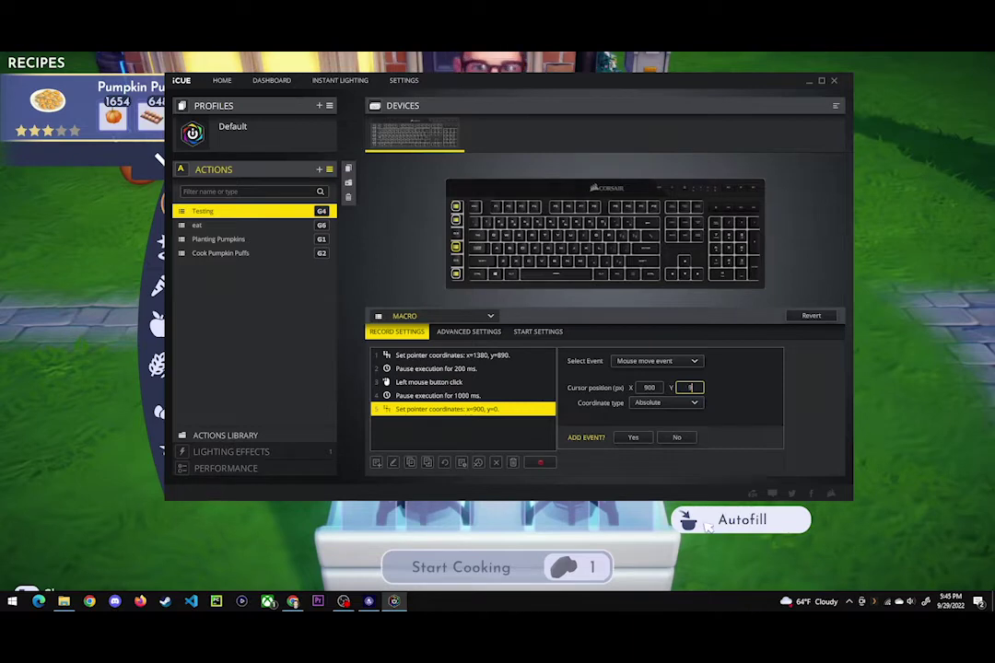
left_click(633, 438)
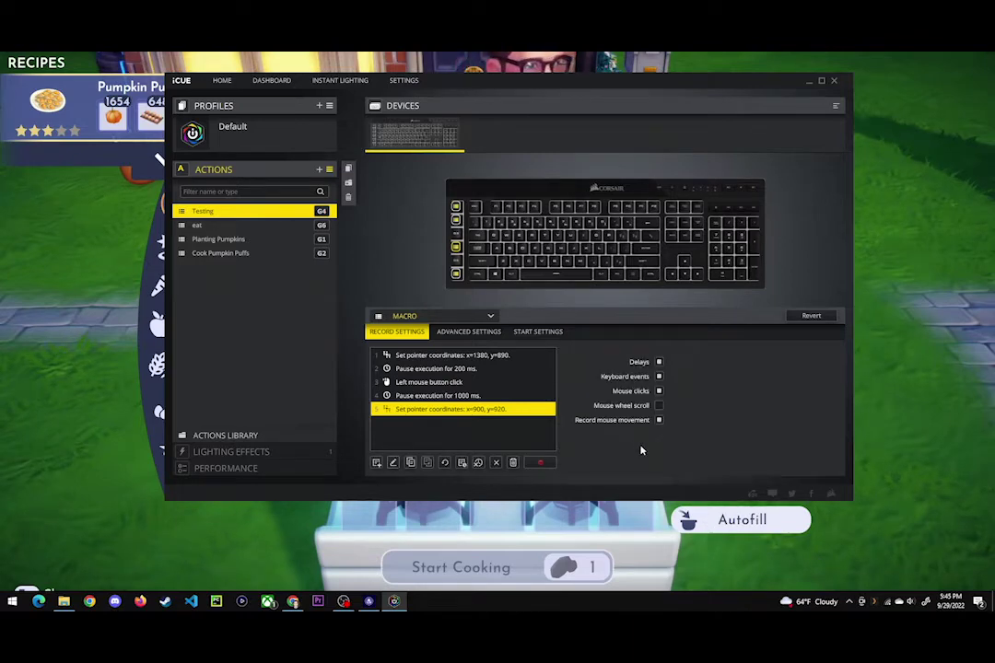
- Autofill the pot in the game, then change step 5's Y coordinate to 960
left_click(89, 370)
left_click(720, 518)
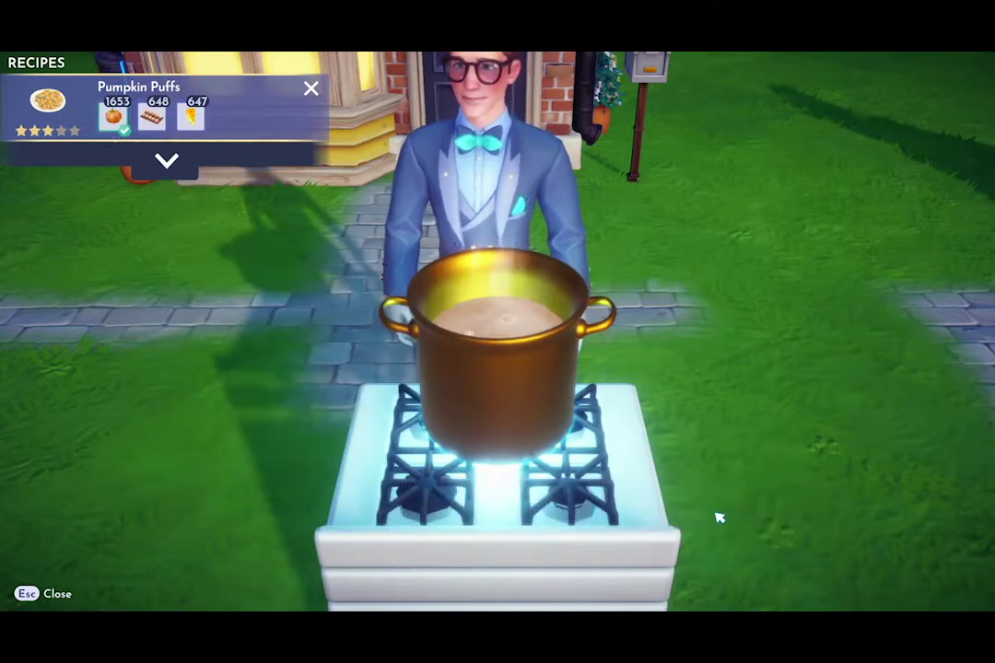
left_click(719, 518)
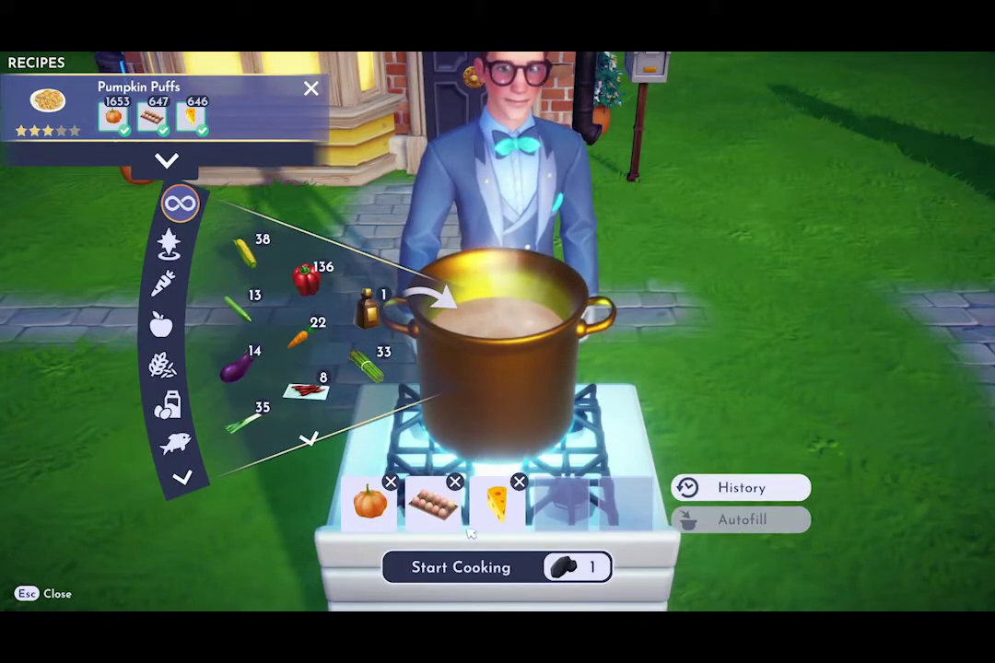
key("alt+Tab")
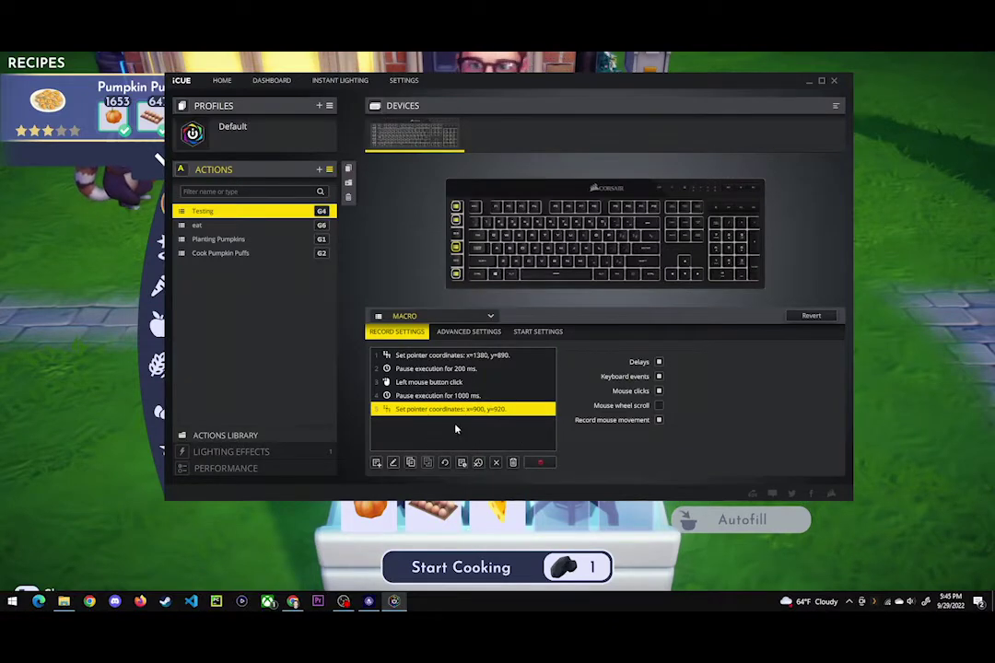
left_click(393, 463)
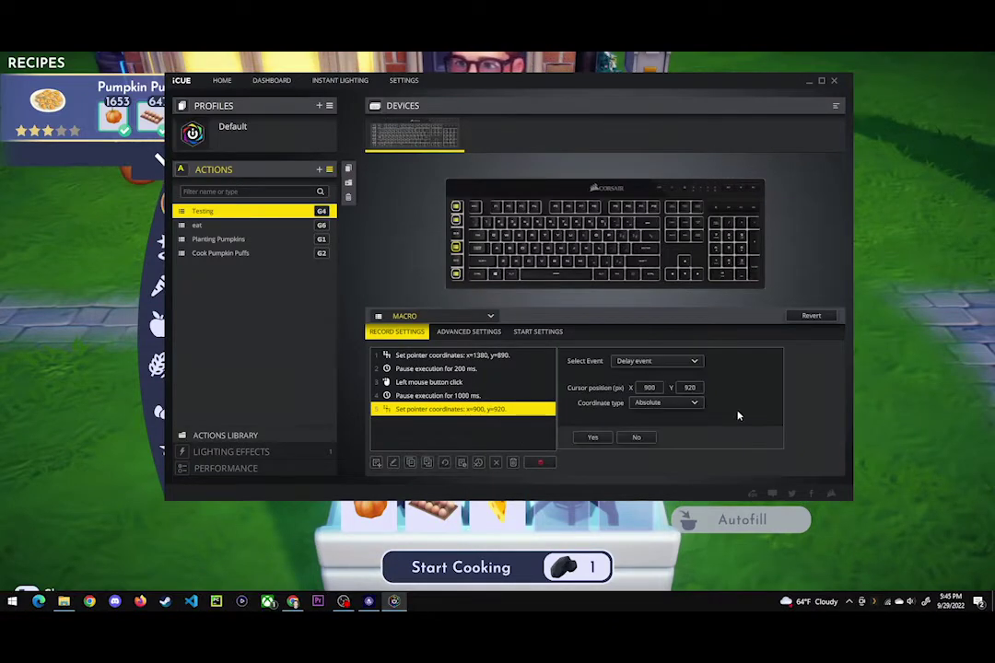
double_click(692, 389)
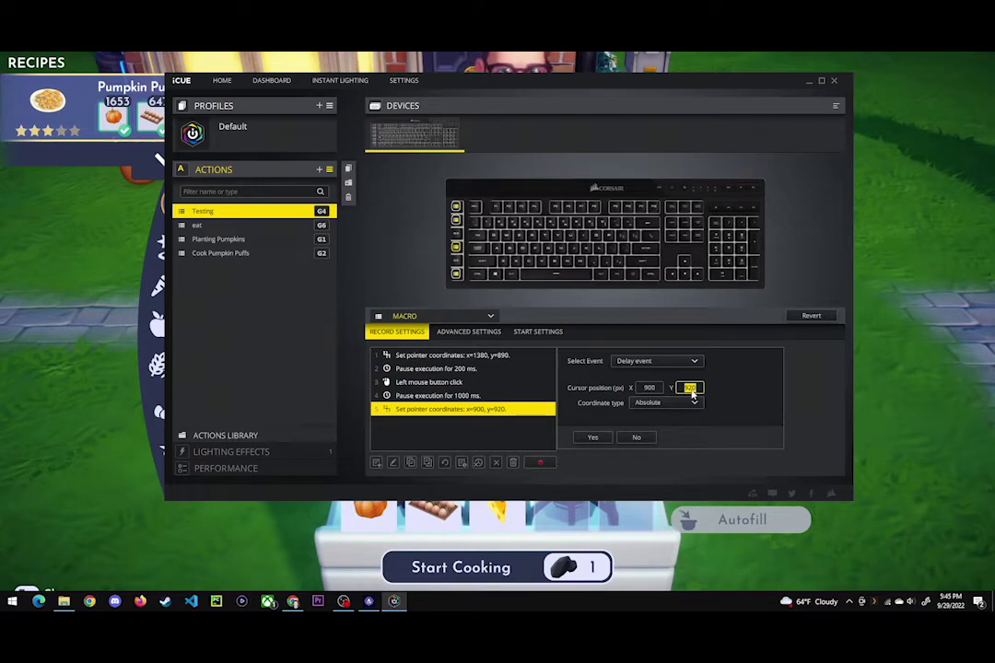
key("BackSpace")
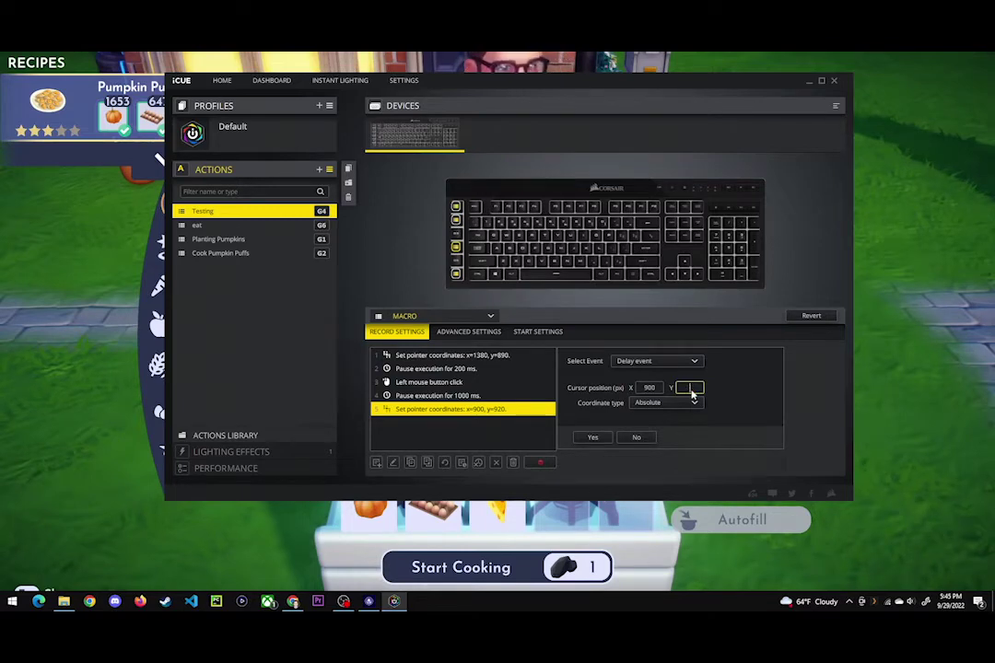
left_click(604, 437)
- Check the position in the game and adjust step 5's Y coordinate to 980
key("alt+Tab")
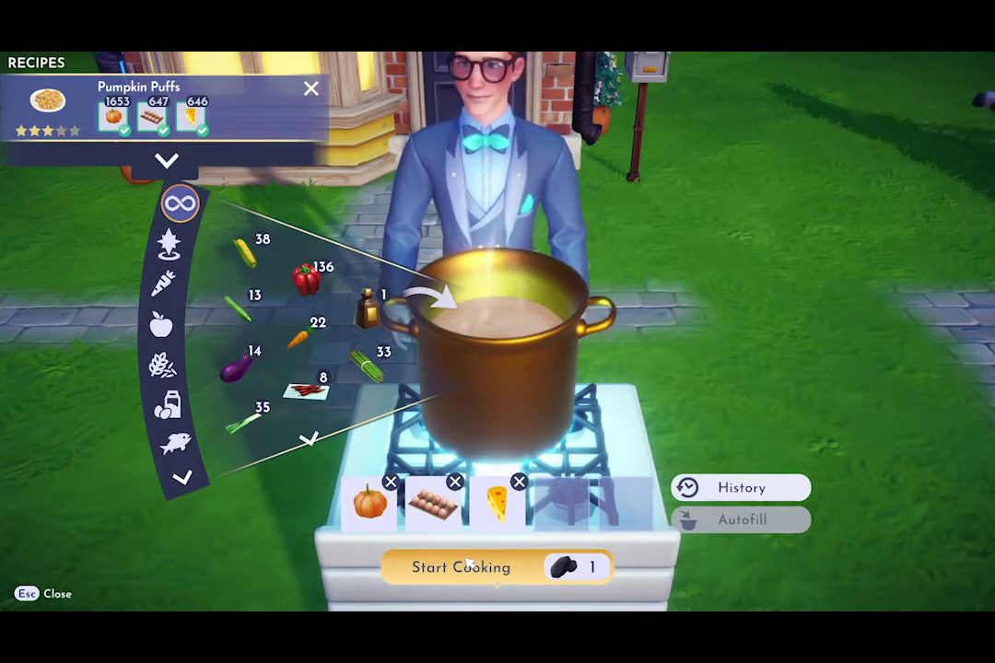
key("alt+Tab")
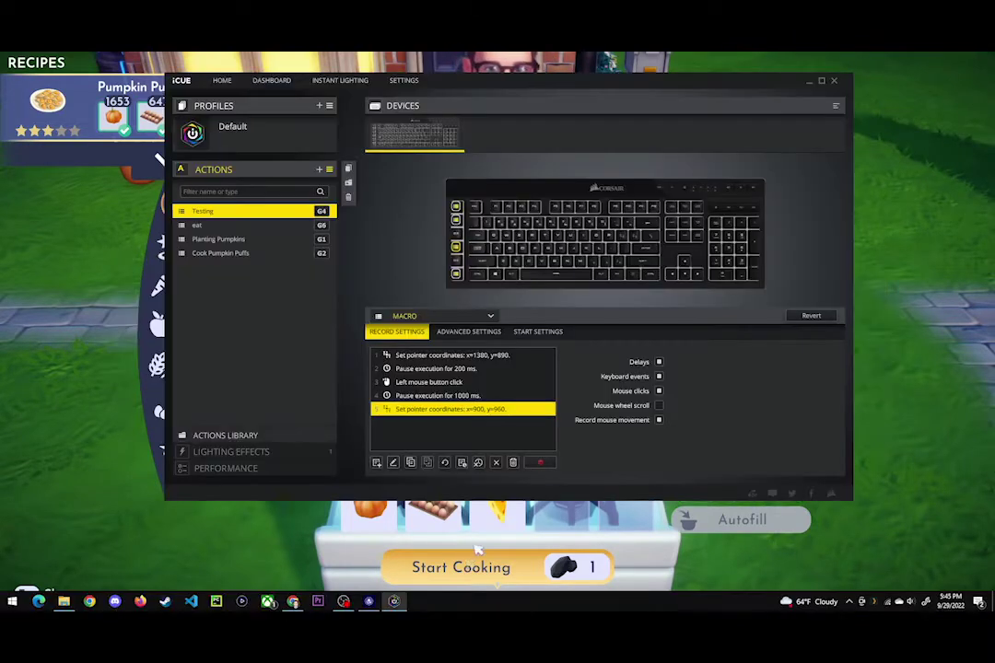
left_click(393, 464)
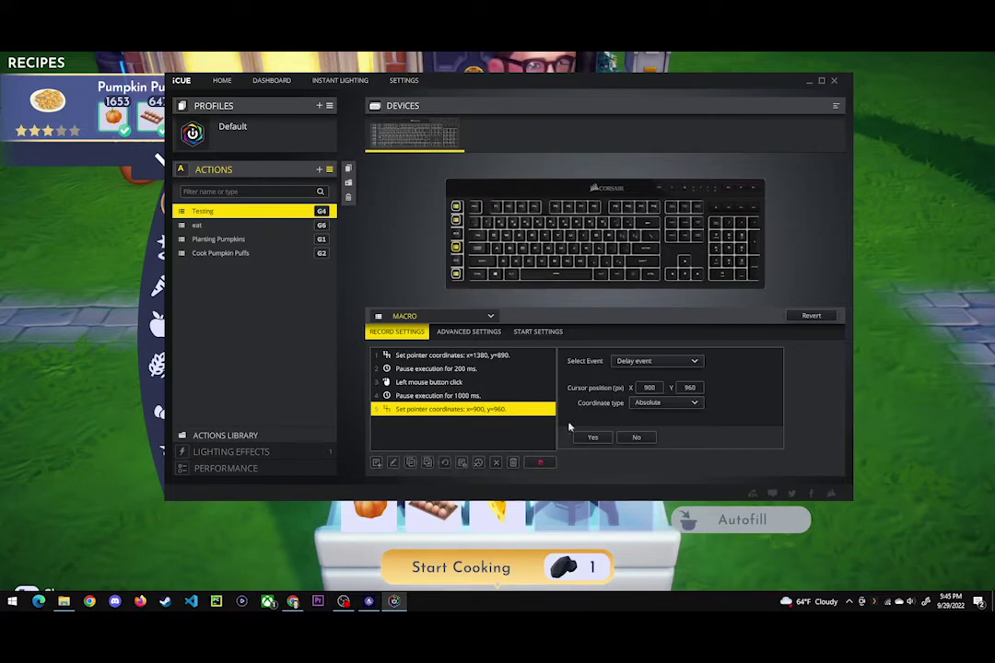
double_click(691, 388)
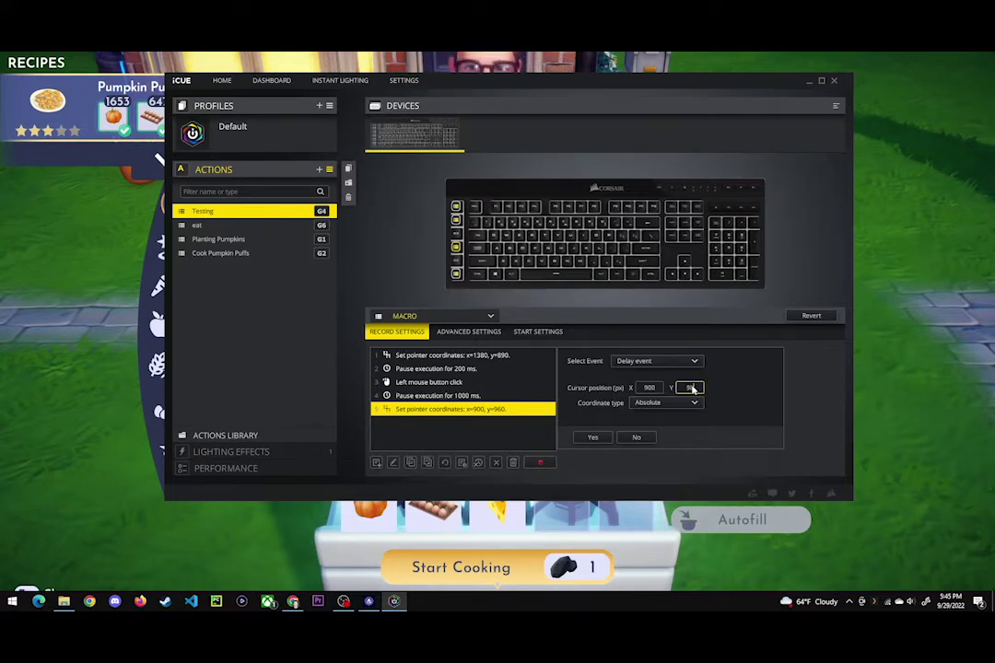
left_click(597, 437)
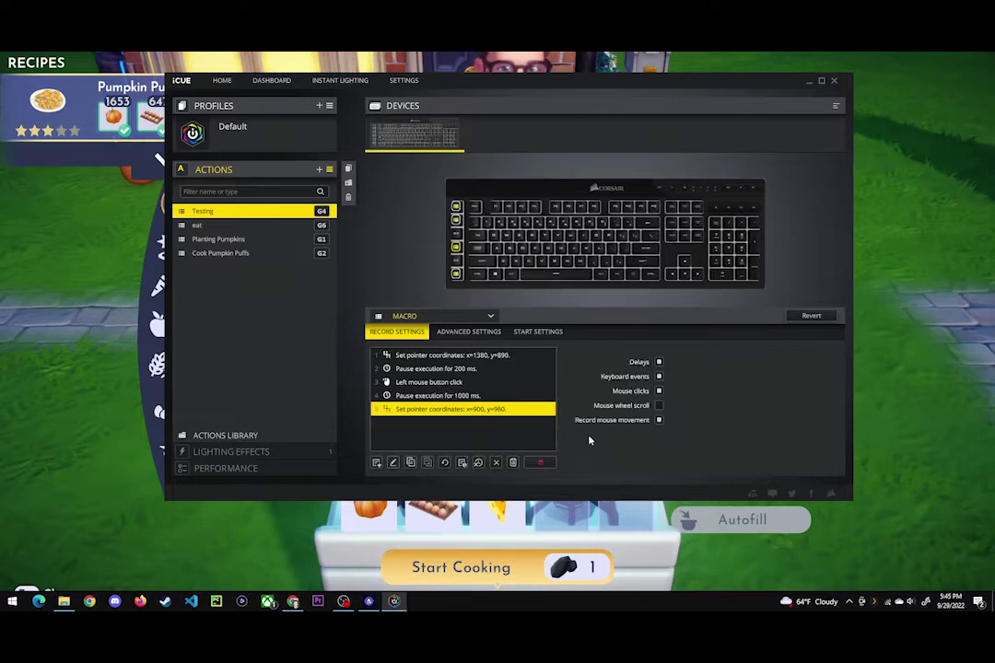
left_click(93, 415)
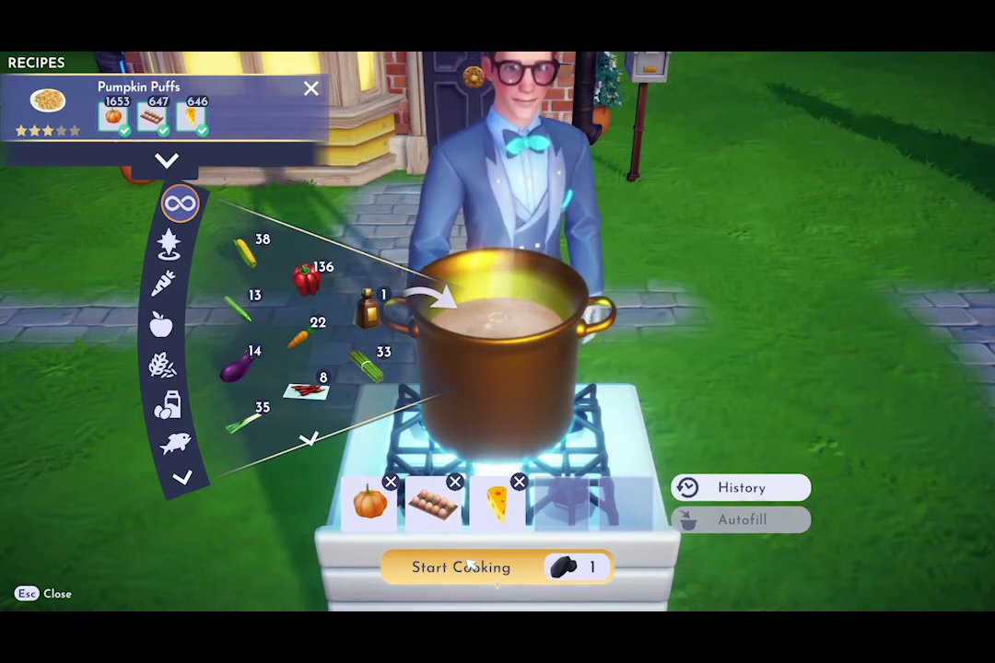
key("alt+Tab")
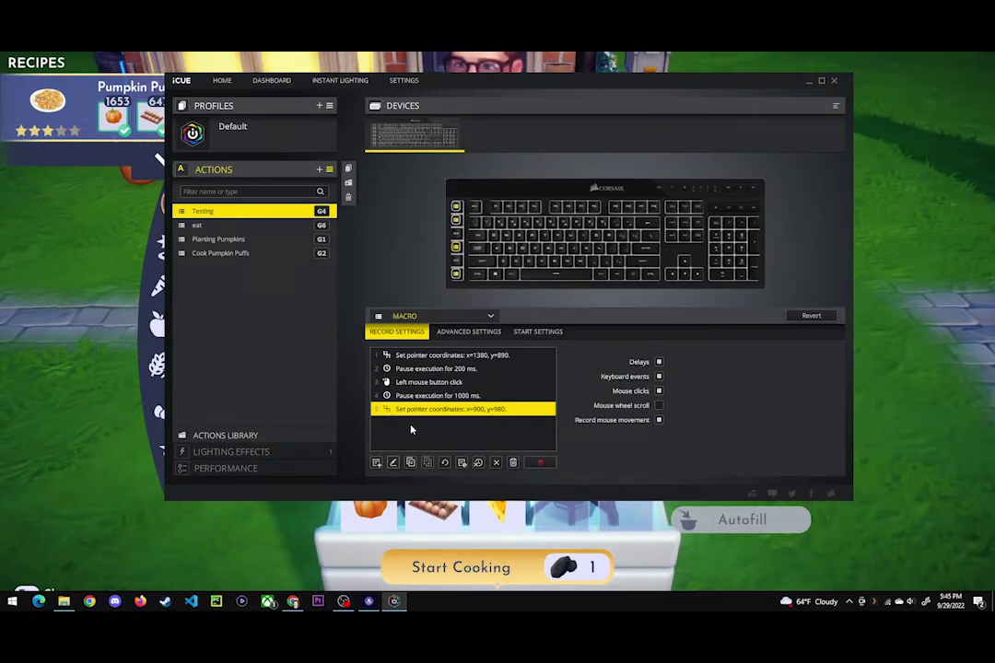
- Add a left-click mouse event after the move to 900,980
left_click(376, 462)
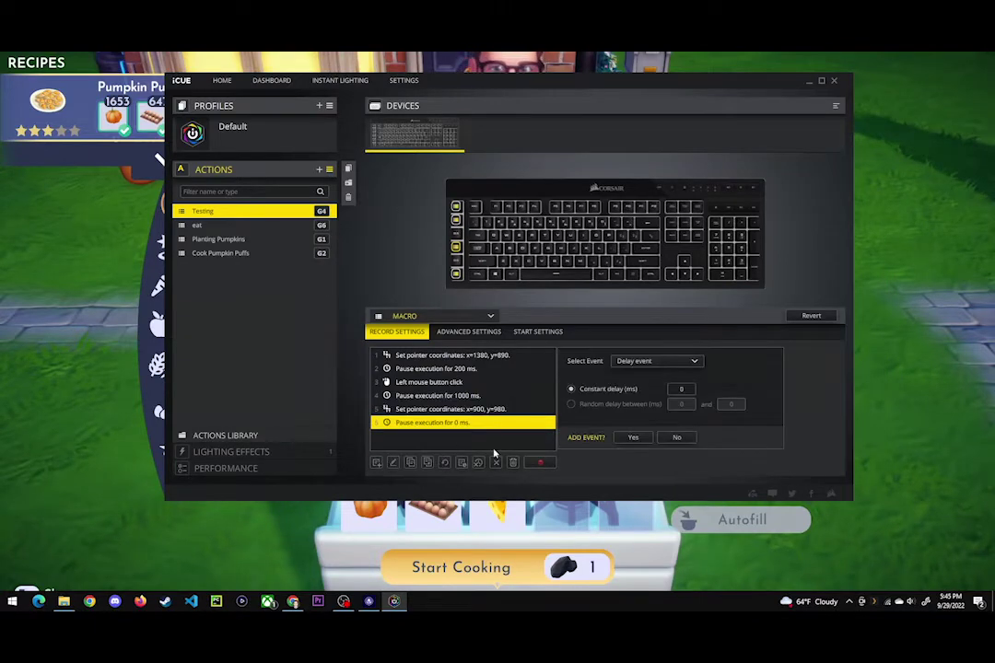
left_click(645, 361)
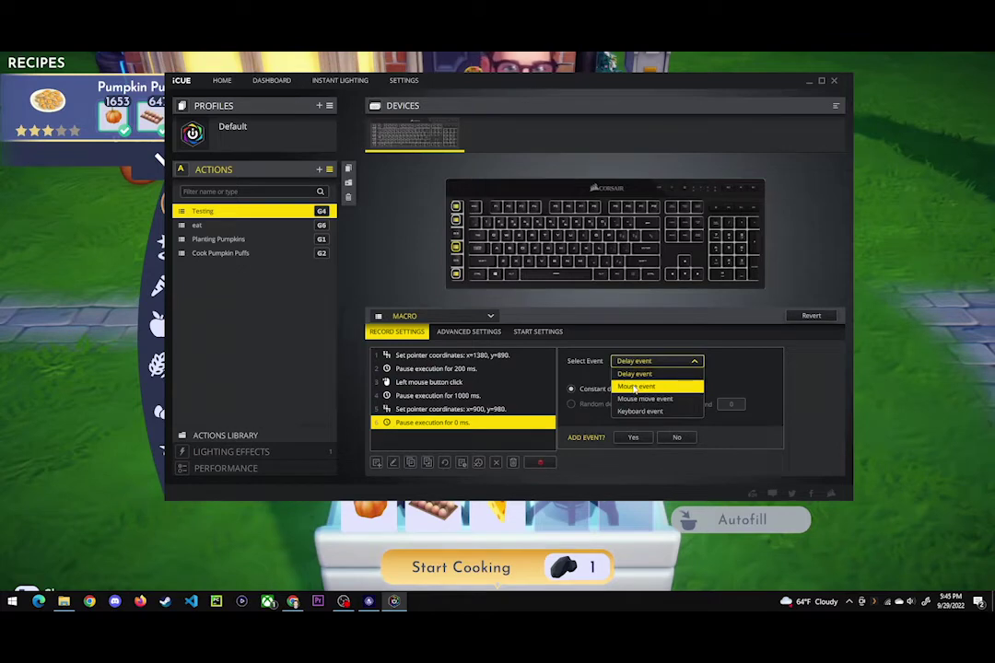
left_click(635, 387)
left_click(622, 388)
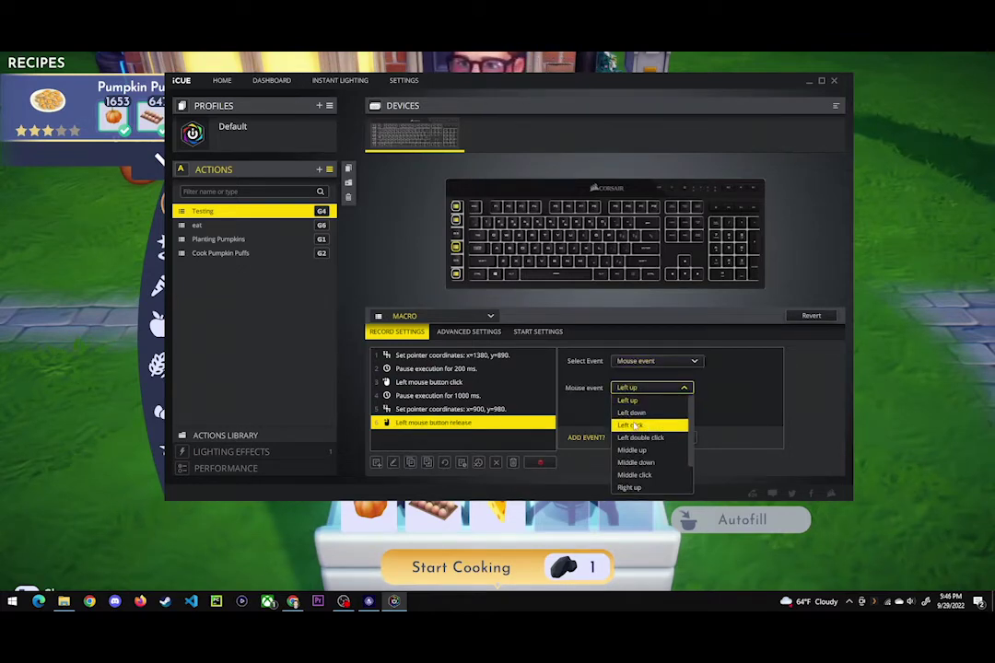
left_click(637, 425)
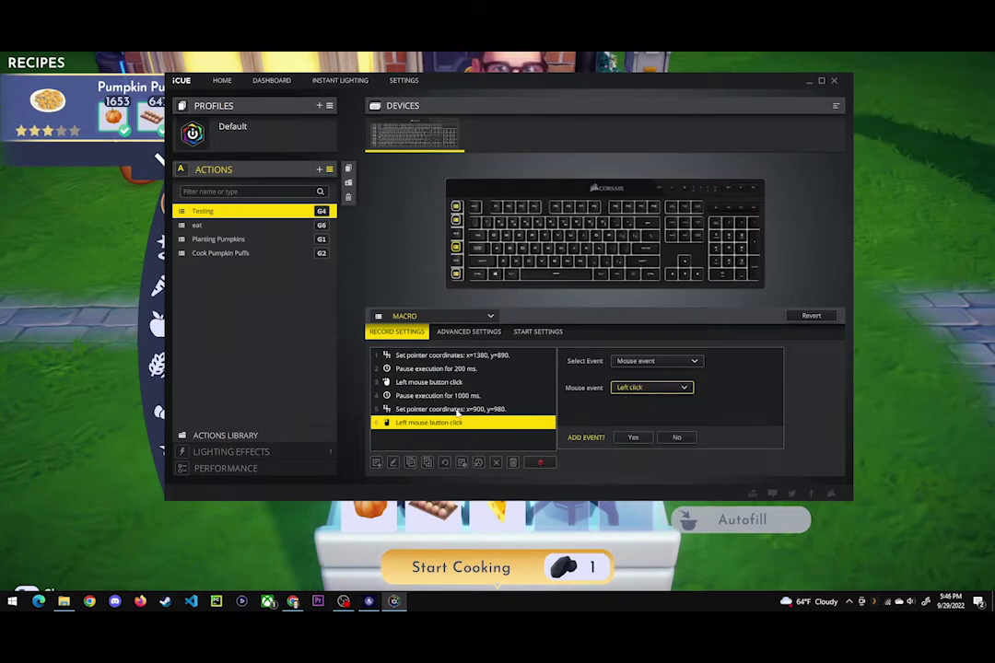
left_click(633, 436)
- Insert a 200 ms delay between the pointer move and the left click
left_click(443, 409)
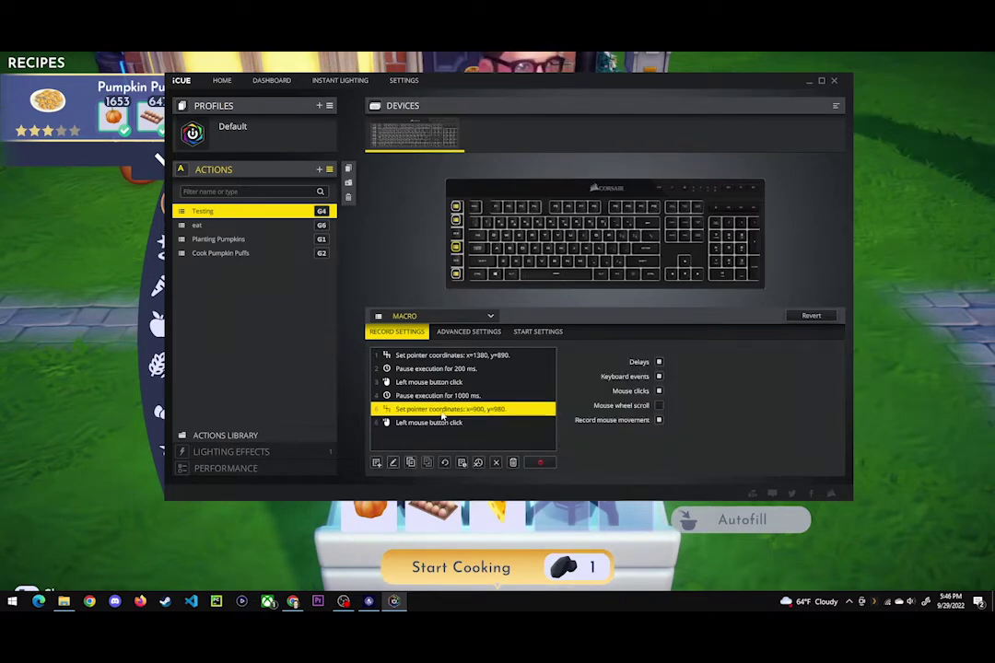
left_click(377, 462)
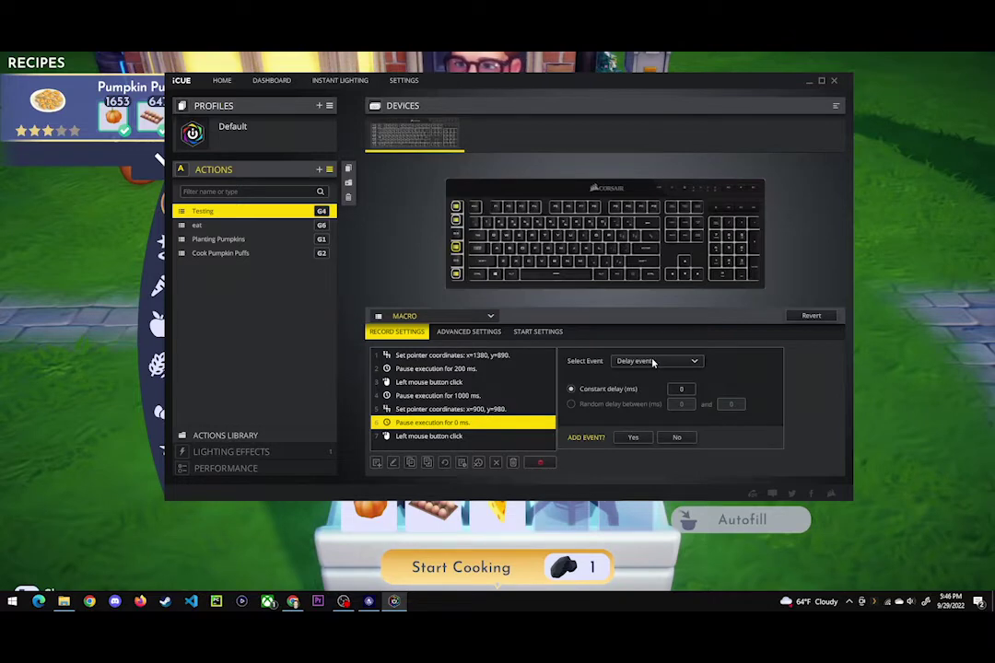
left_click(682, 389)
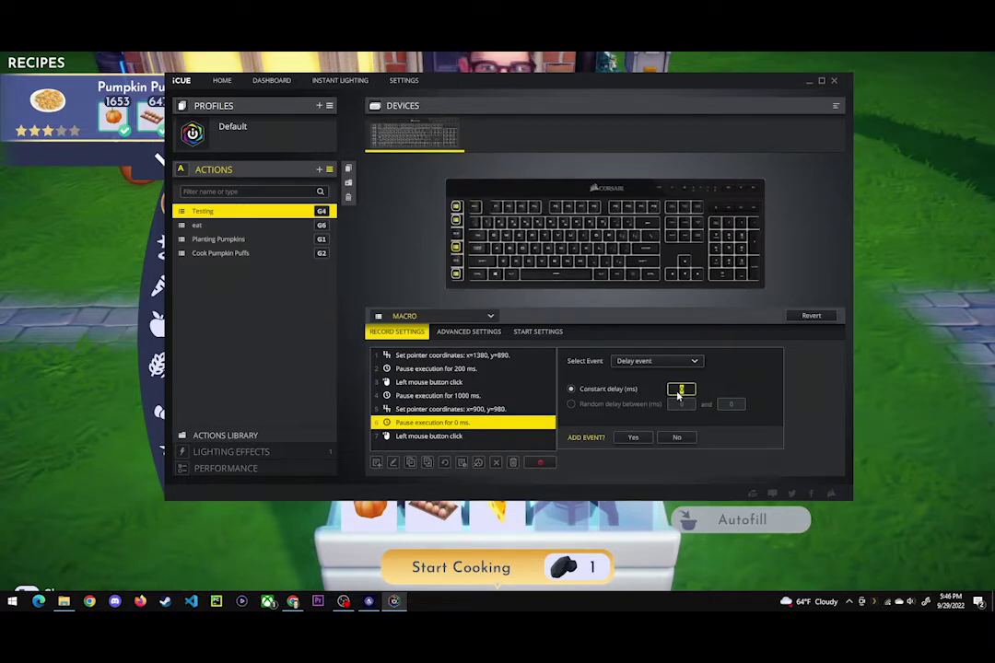
left_click(633, 439)
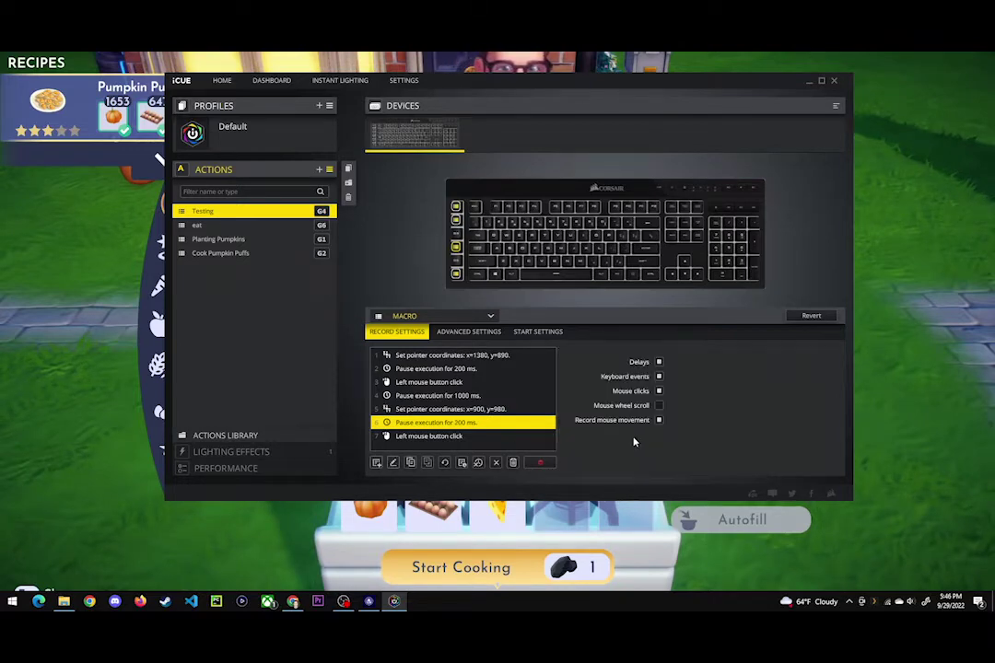
- Add a 3000 ms delay after the left click
left_click(431, 437)
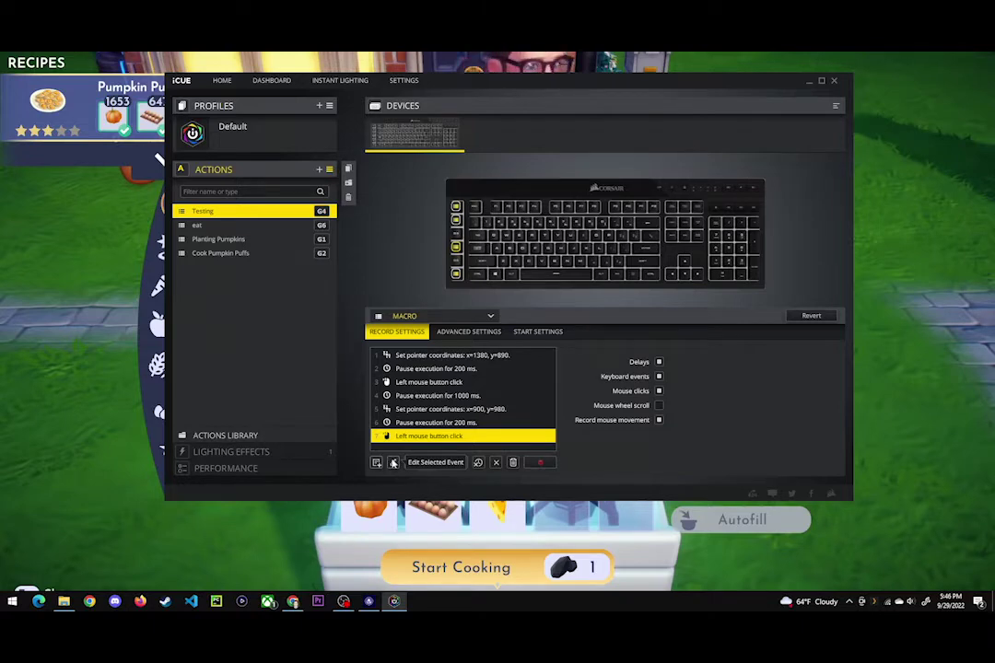
left_click(377, 463)
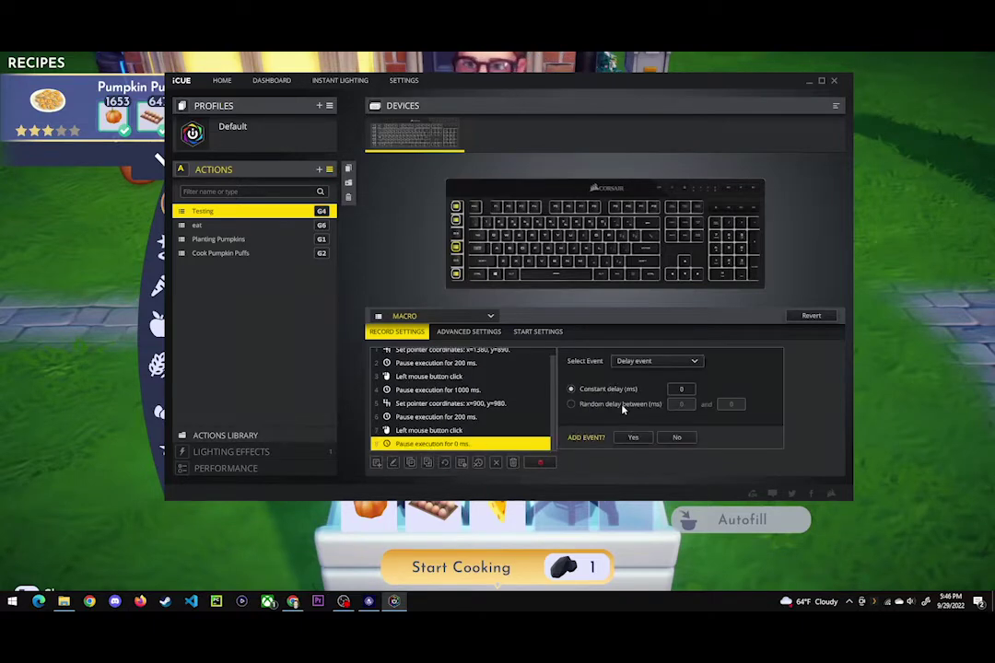
left_click(681, 389)
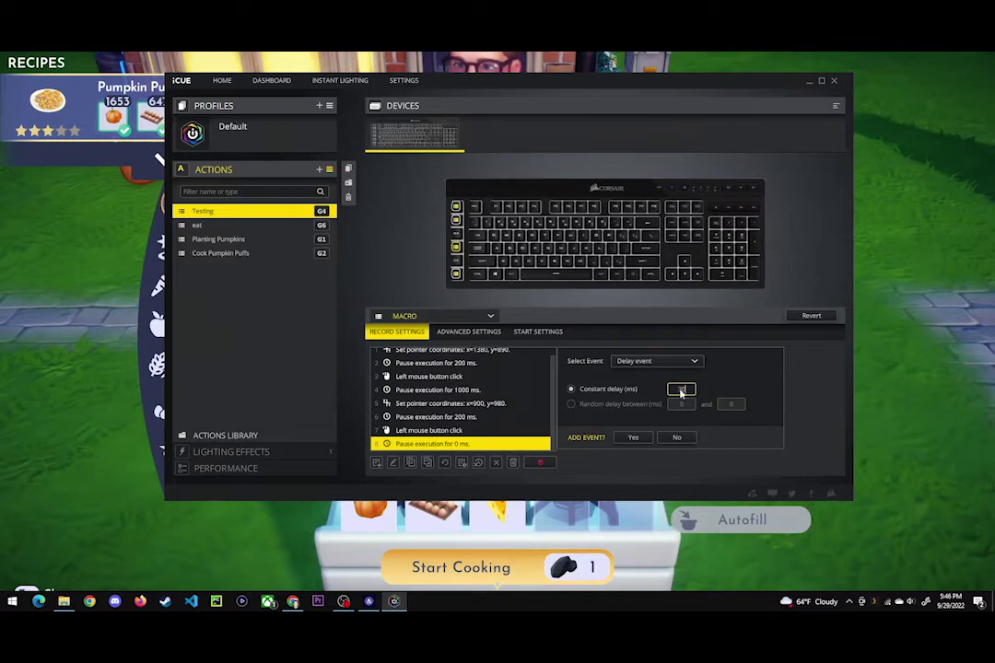
left_click(633, 438)
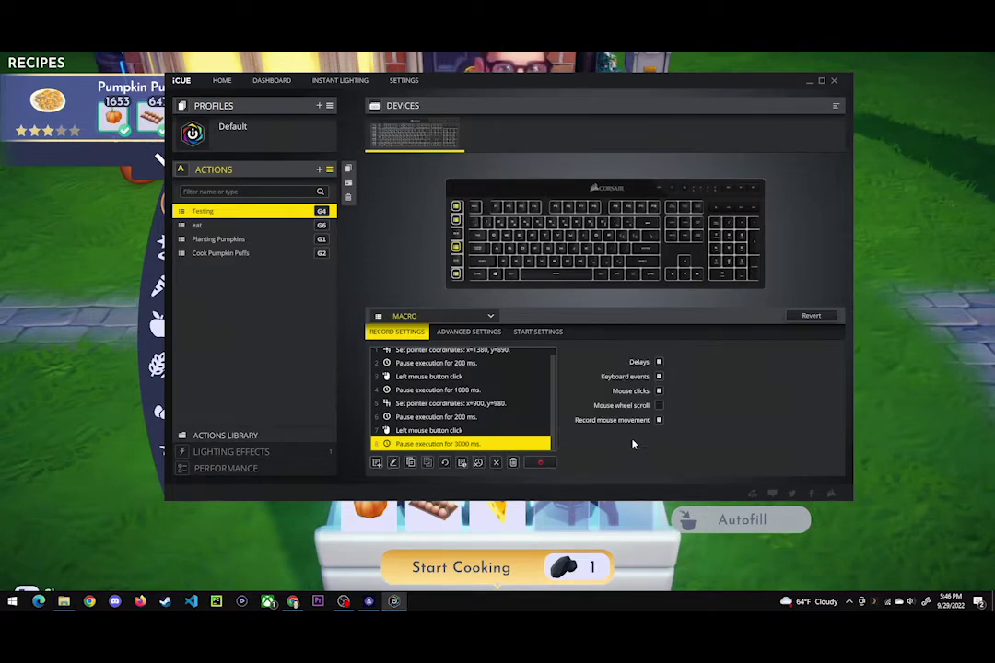
- Append a mouse left-click step to the end of the Testing macro
left_click(379, 463)
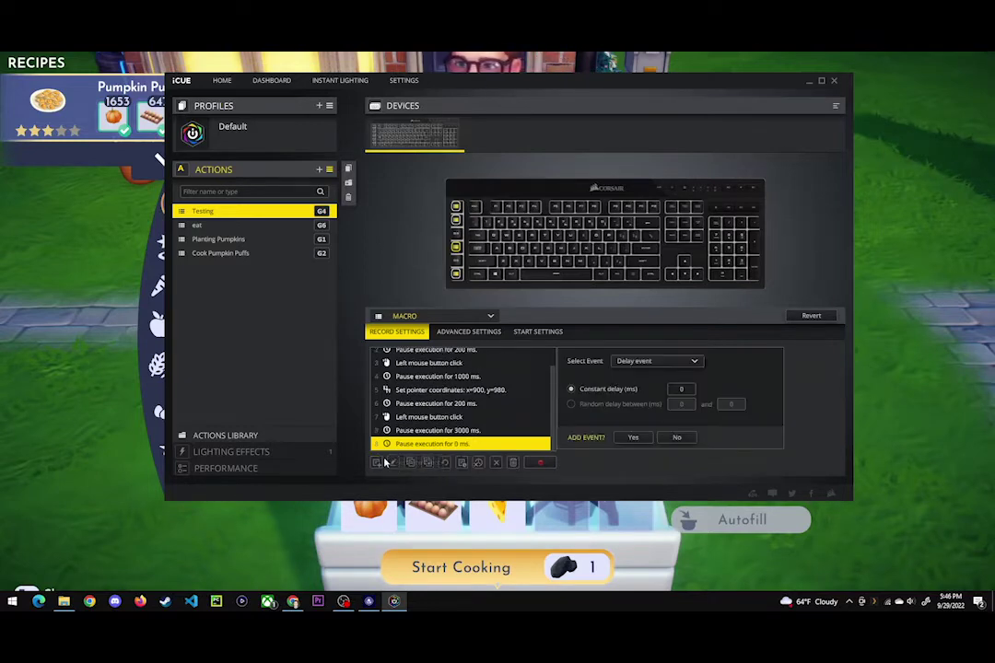
left_click(640, 363)
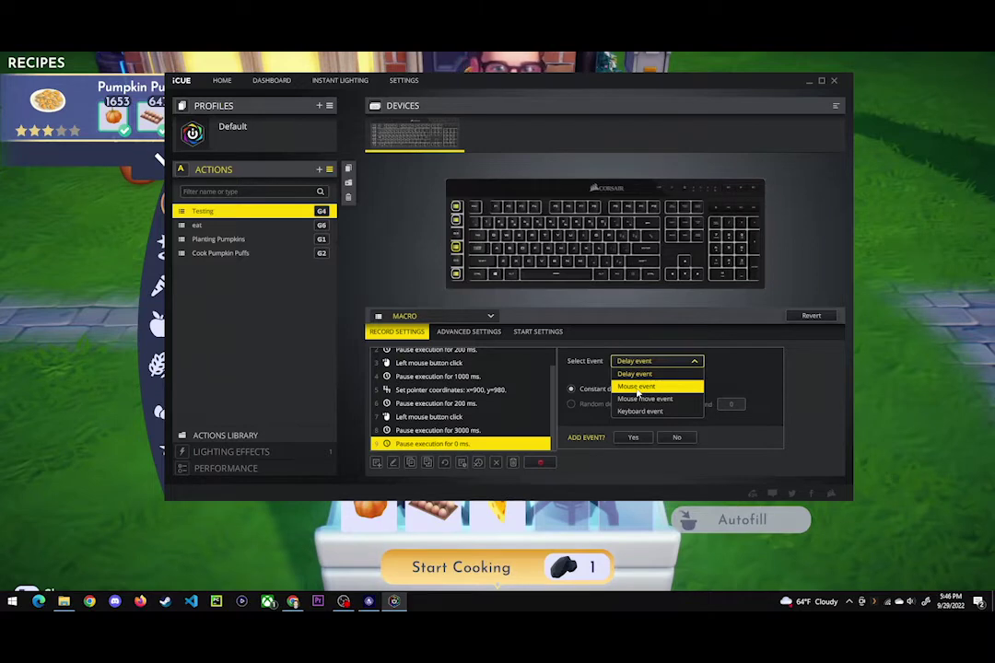
left_click(637, 387)
left_click(632, 388)
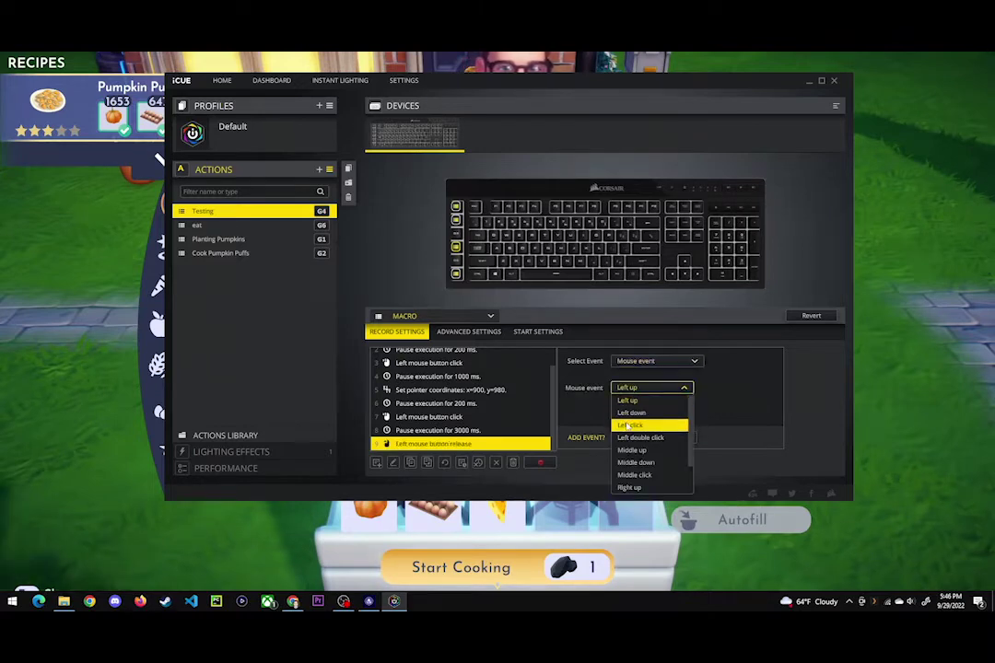
left_click(627, 426)
left_click(633, 438)
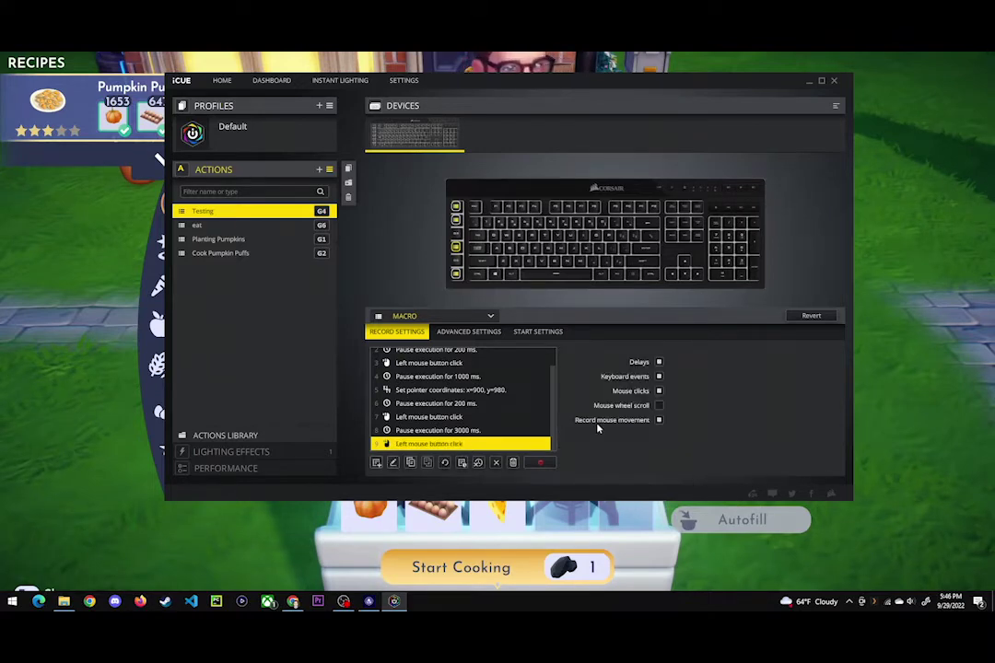
- Append a constant 2000 ms delay step after the left click
left_click(377, 463)
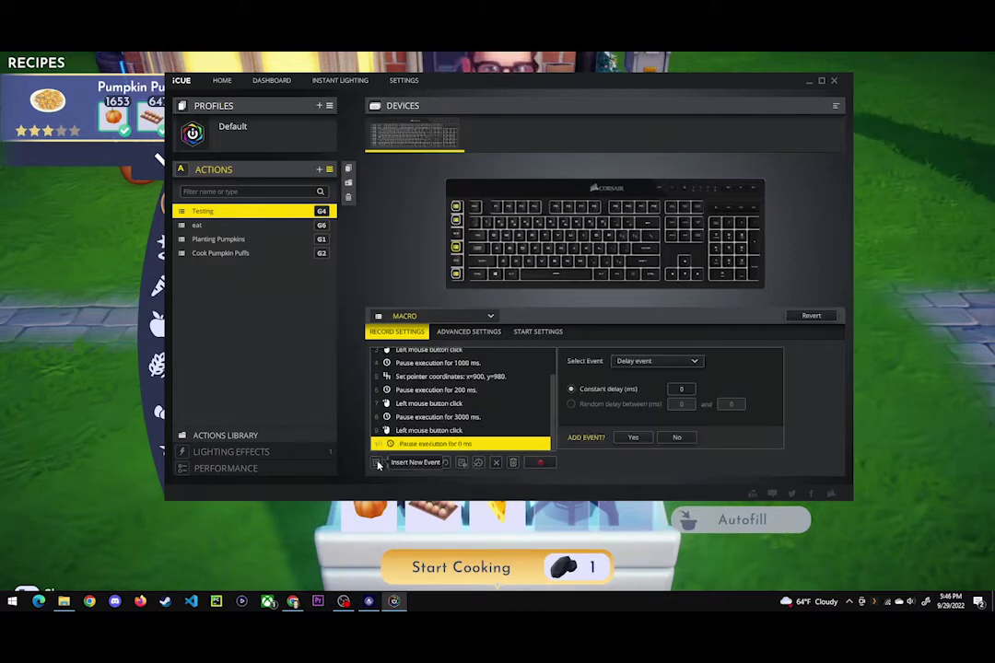
left_click(648, 362)
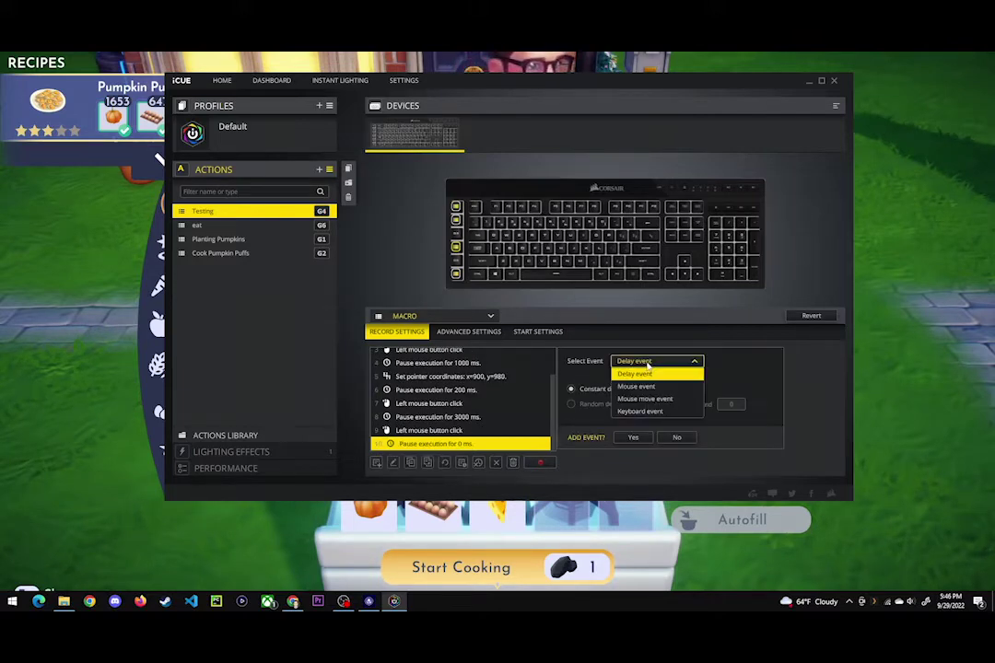
left_click(641, 387)
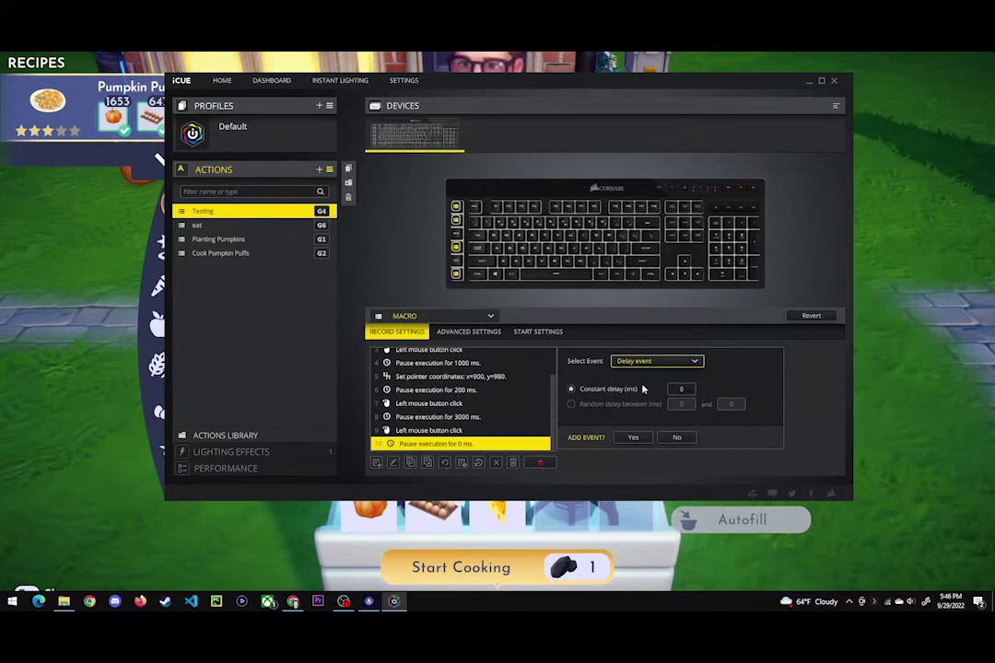
left_click(679, 390)
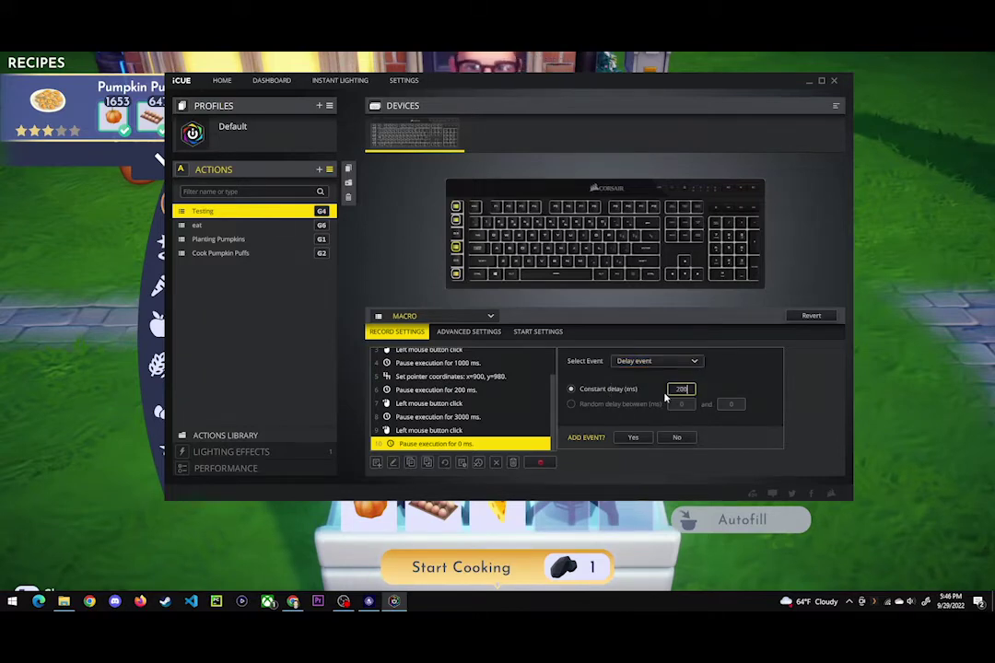
left_click(633, 438)
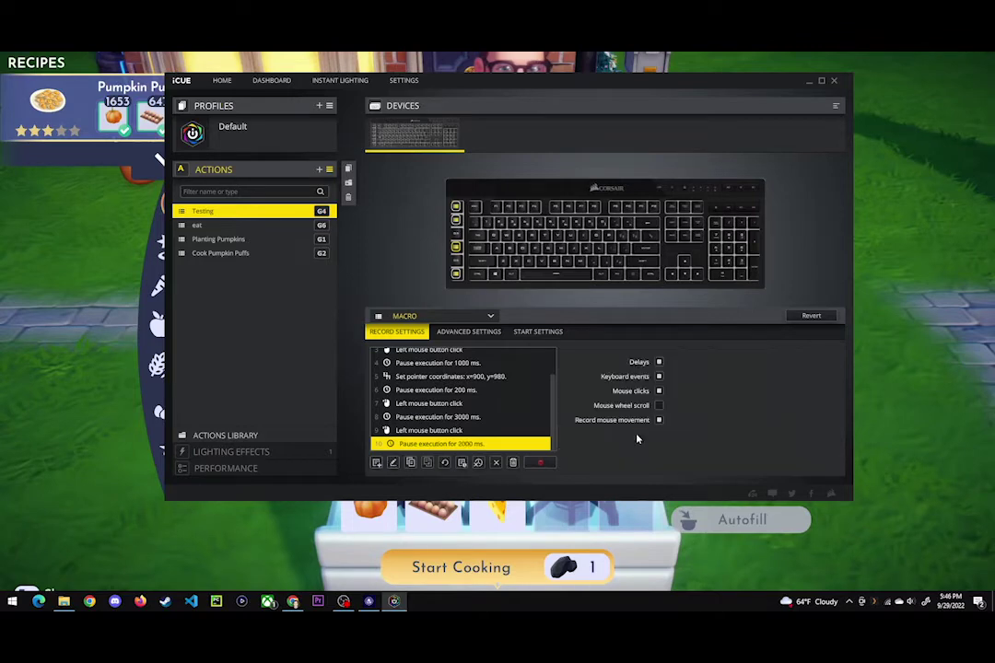
- In the game, clear the three stove ingredient slots and autofill the Pumpkin Puffs recipe
left_click(69, 362)
left_click(519, 482)
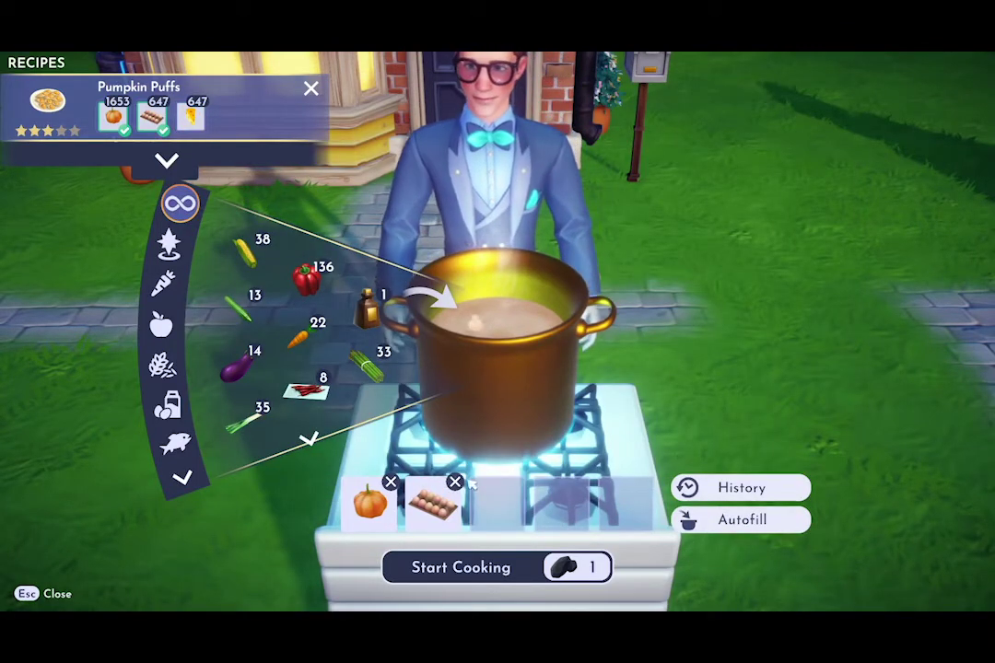
left_click(454, 482)
left_click(396, 482)
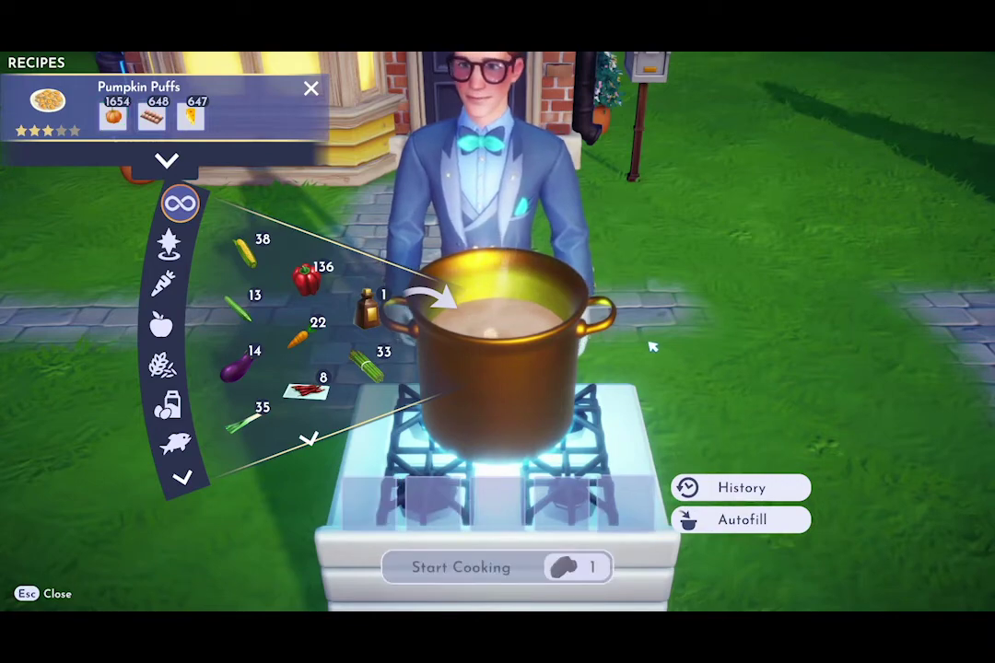
left_click(716, 520)
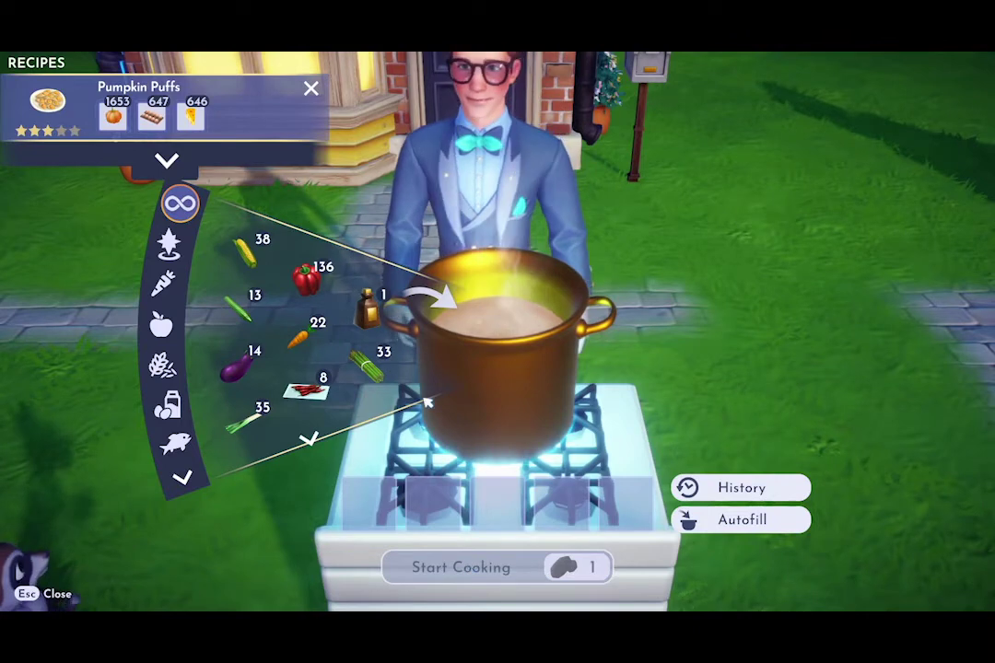
- Back in iCUE, set the Testing macro's action trigger to Toggle under Advanced Settings
key("alt+Tab")
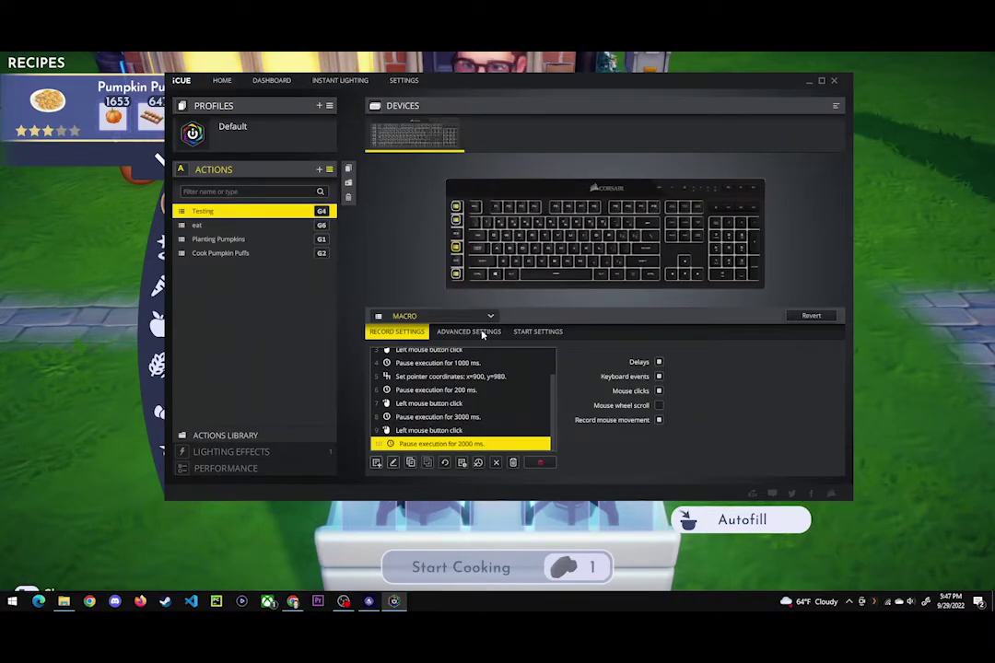
left_click(482, 333)
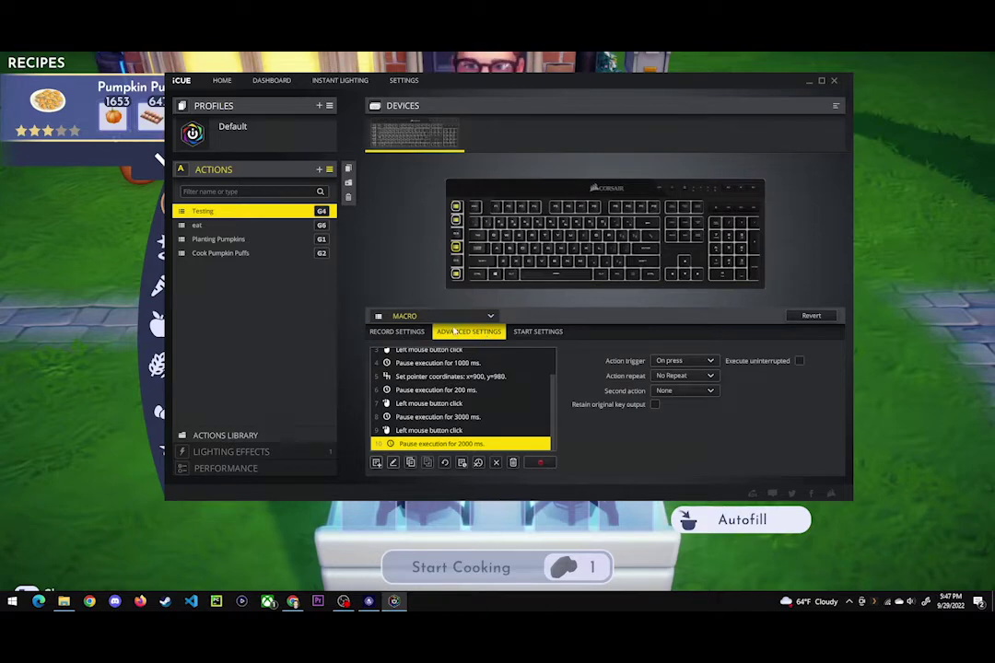
left_click(670, 362)
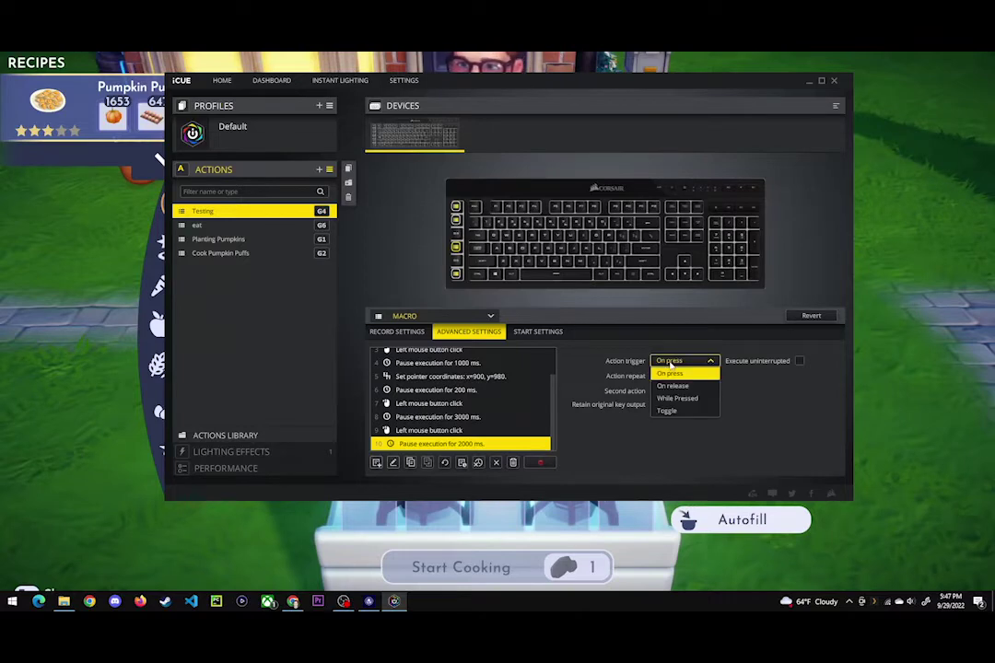
left_click(669, 411)
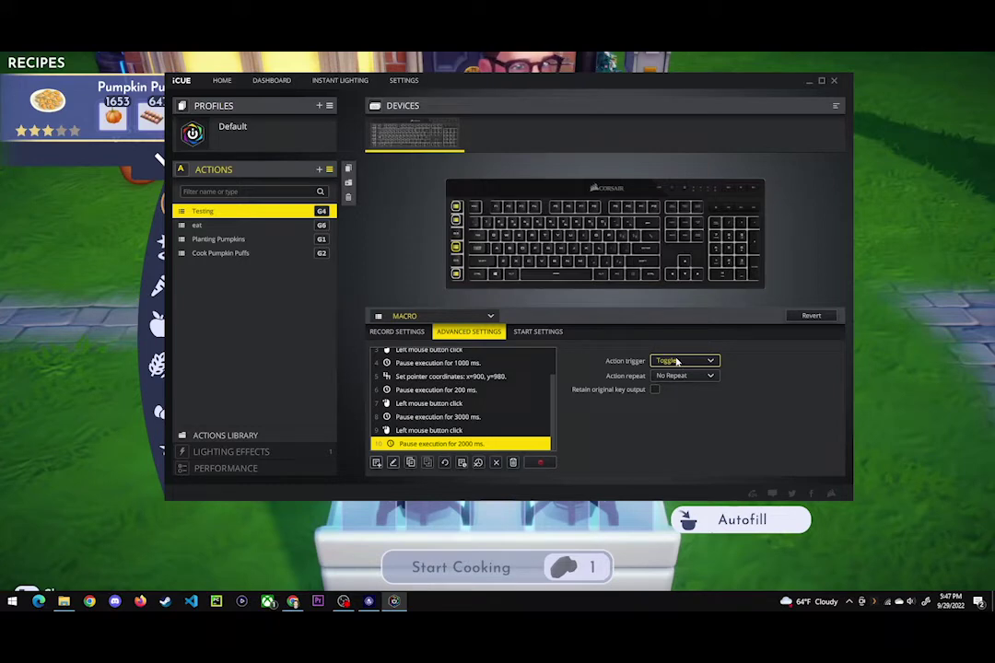
left_click(678, 362)
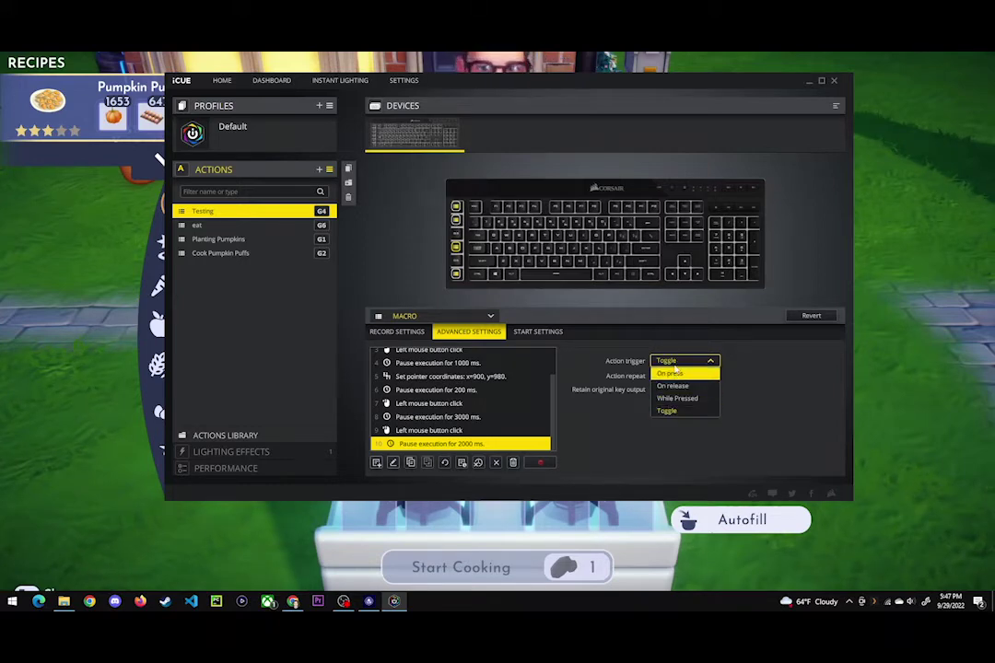
left_click(678, 362)
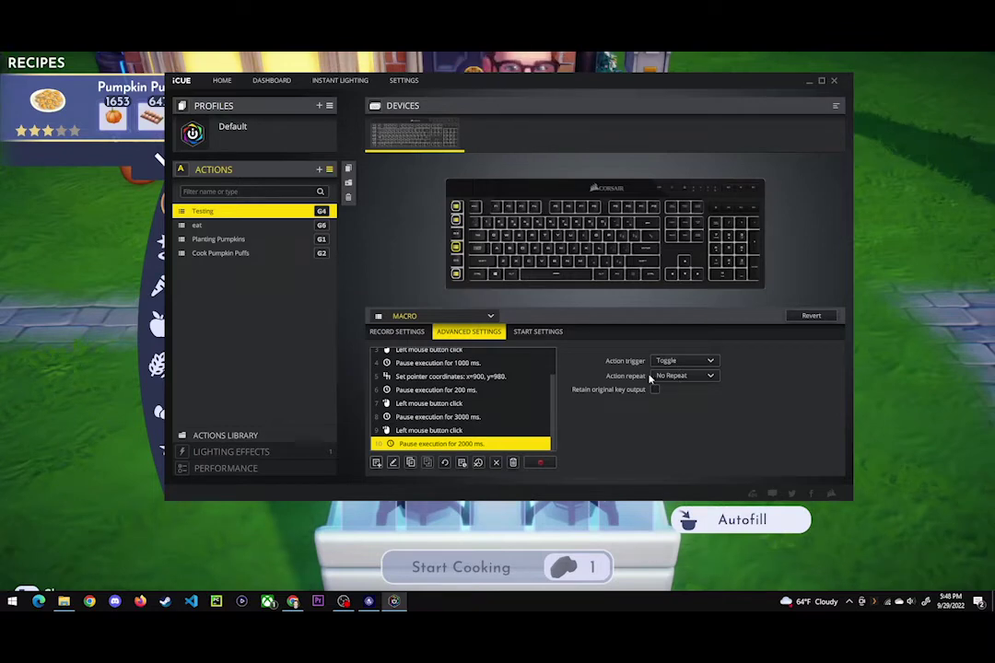
- Set the macro's action repeat to a fixed number of repeats, typing 5 as the count
left_click(665, 376)
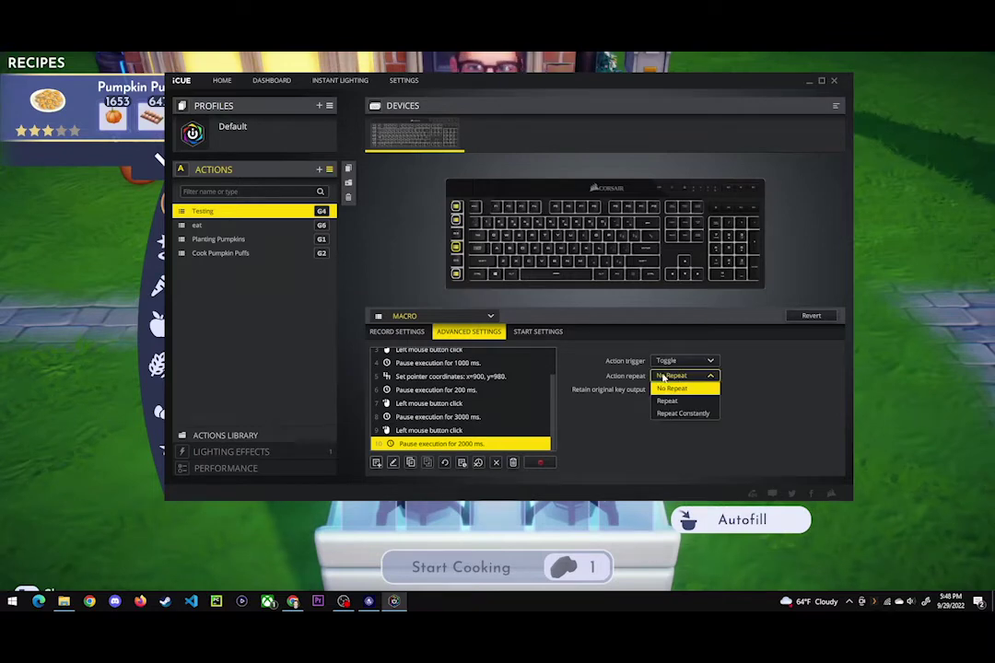
left_click(666, 413)
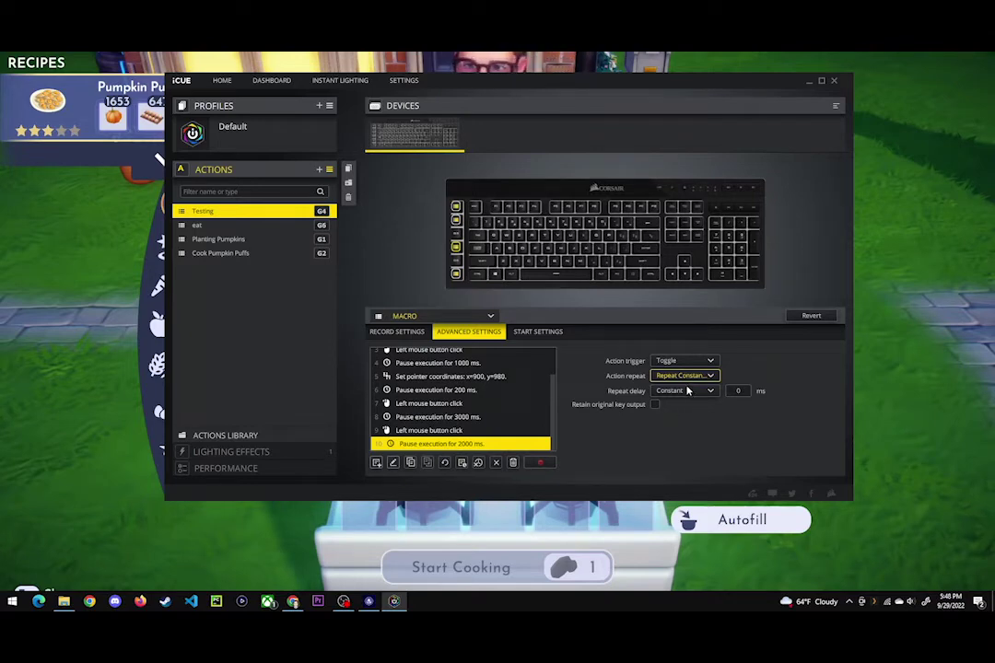
left_click(684, 376)
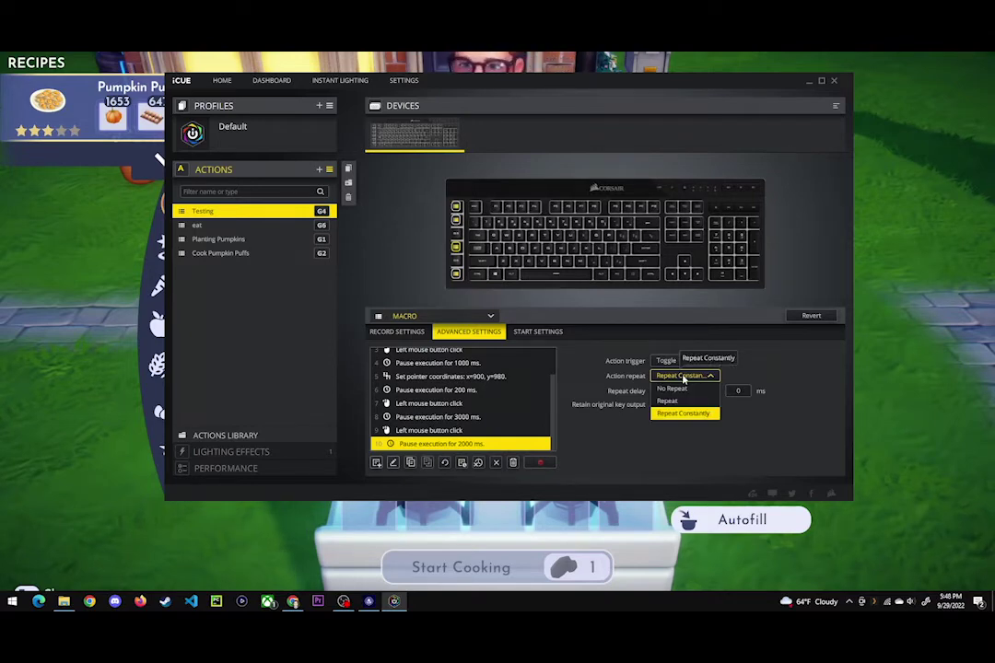
left_click(671, 400)
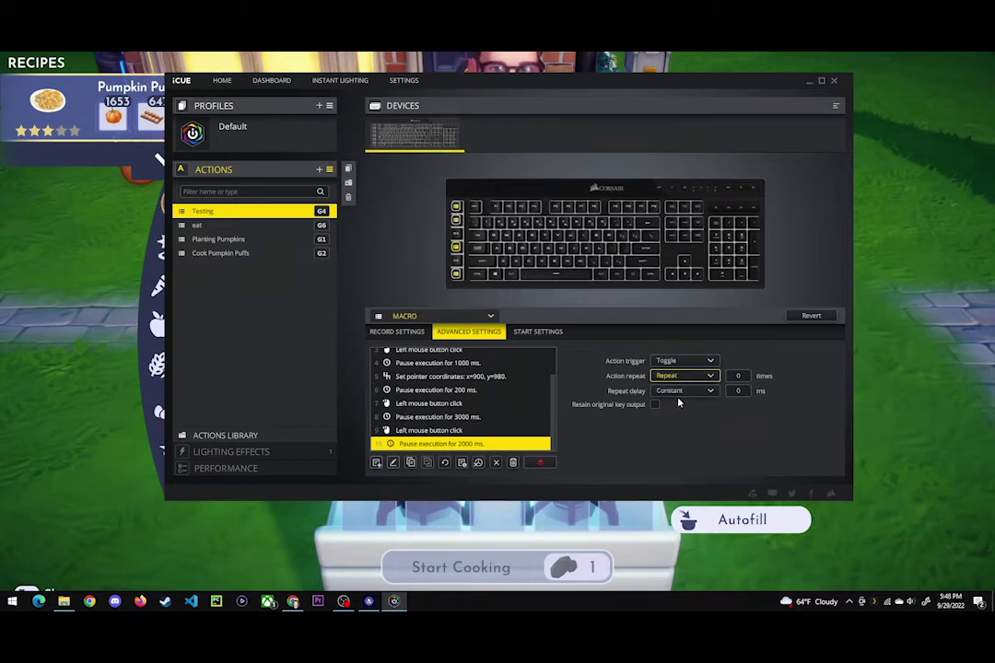
left_click(738, 377)
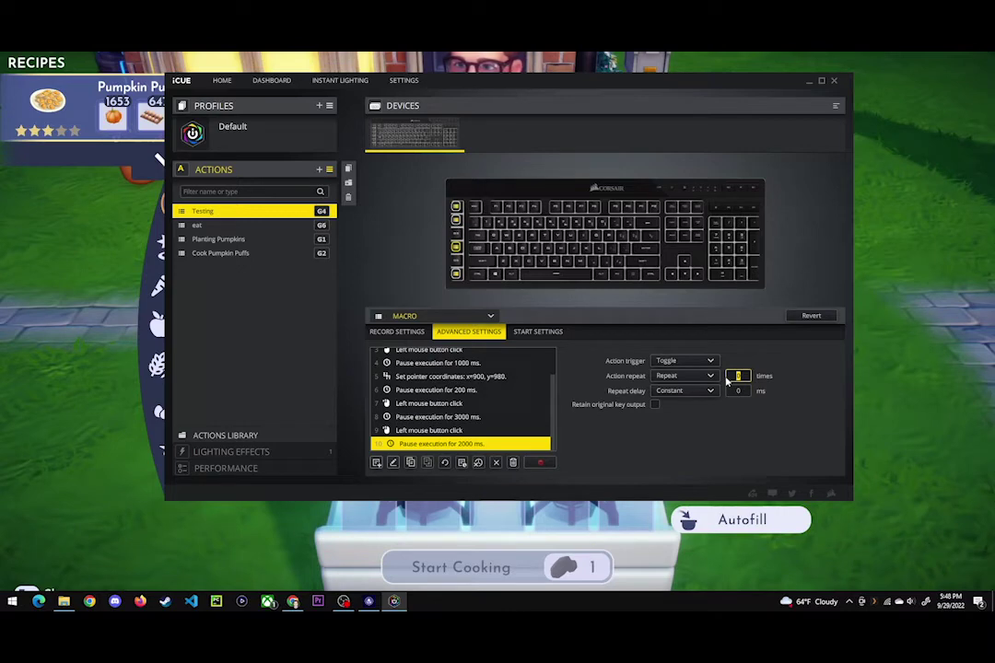
type("5")
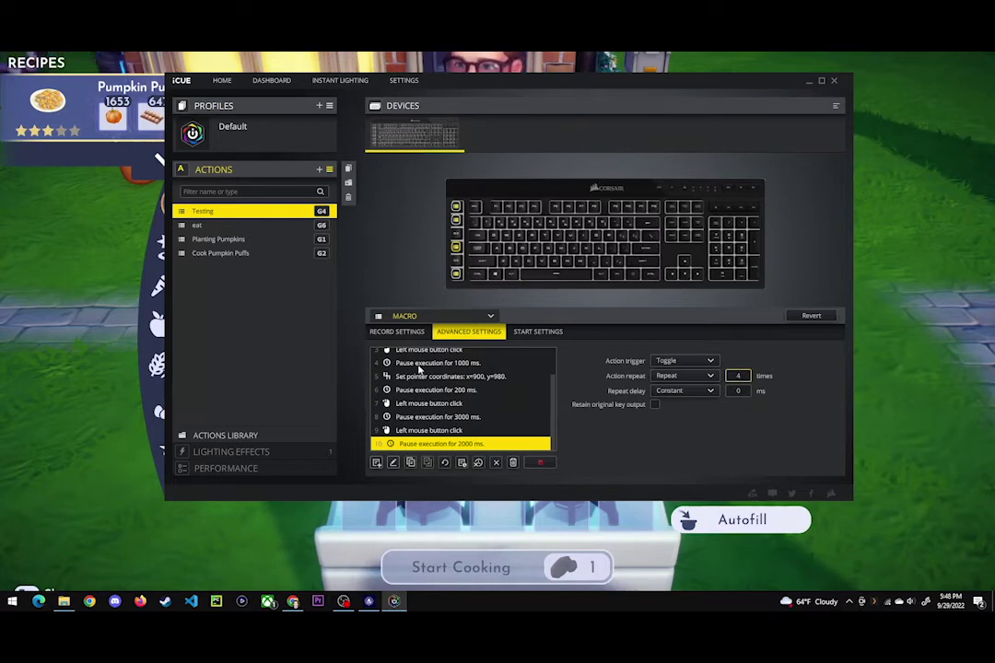
- Look over the recorded macro steps, then bring the game's cooking screen back
left_click(397, 331)
scroll(447, 410, "up", 3)
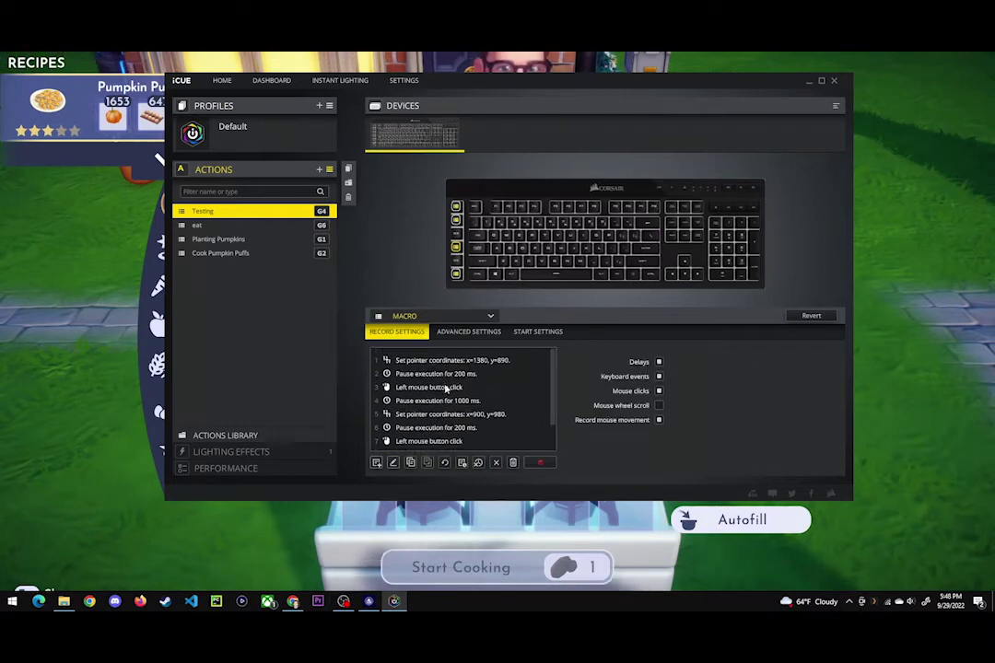
scroll(449, 392, "down", 3)
left_click(469, 331)
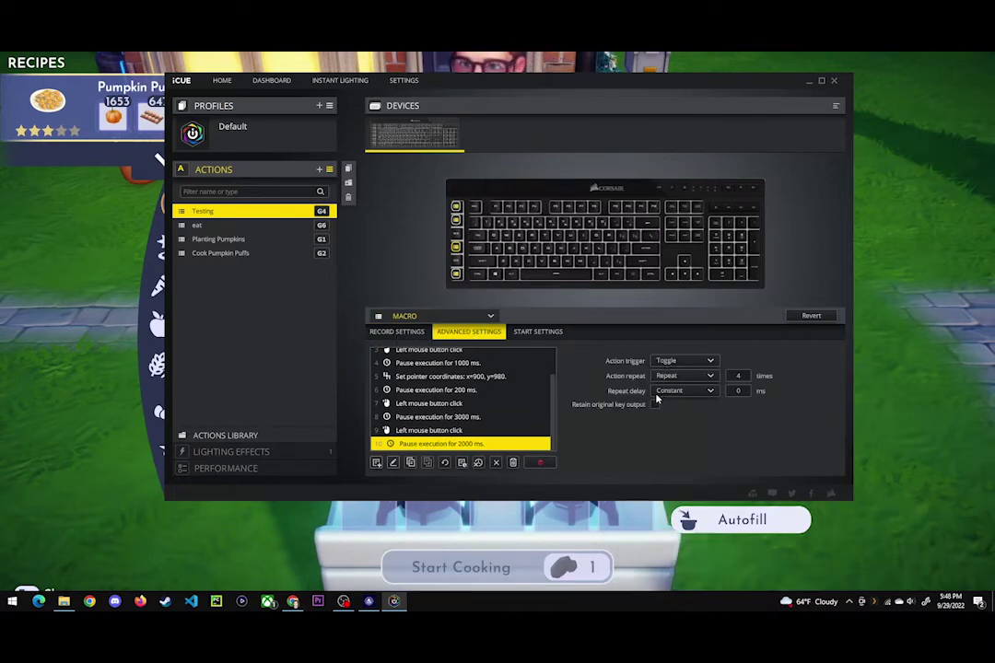
left_click(53, 265)
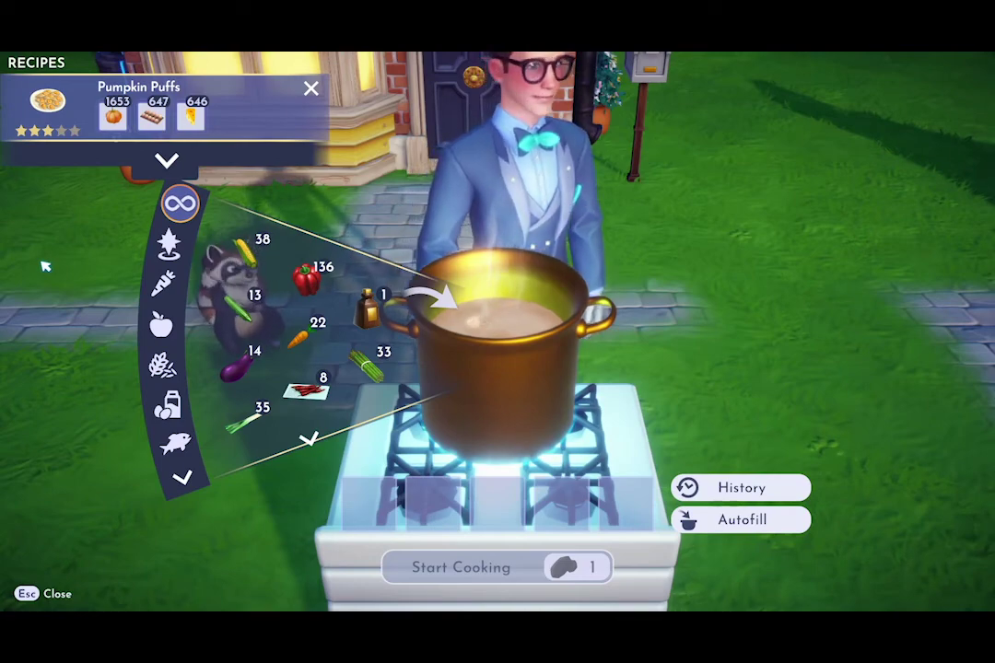
- Autofill, cook and dismiss two batches of Pumpkin Puffs
left_click(720, 518)
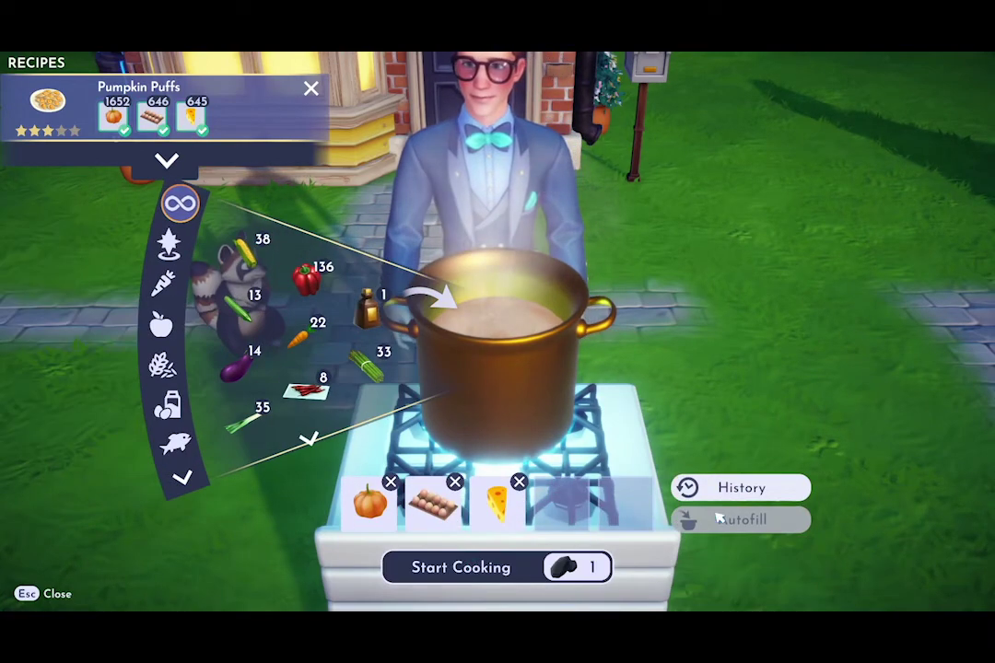
left_click(468, 566)
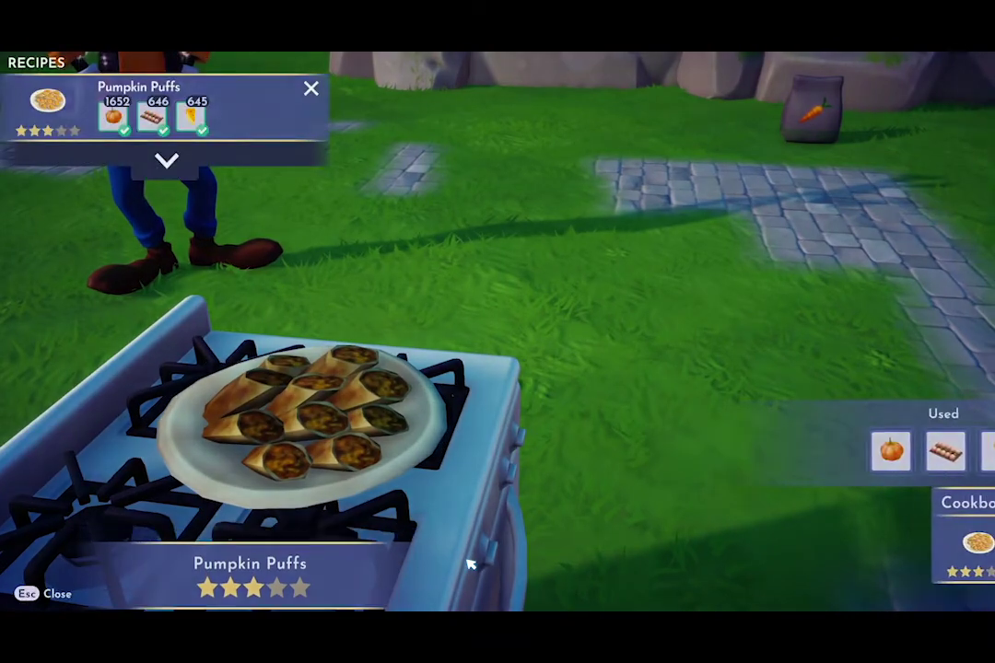
left_click(468, 566)
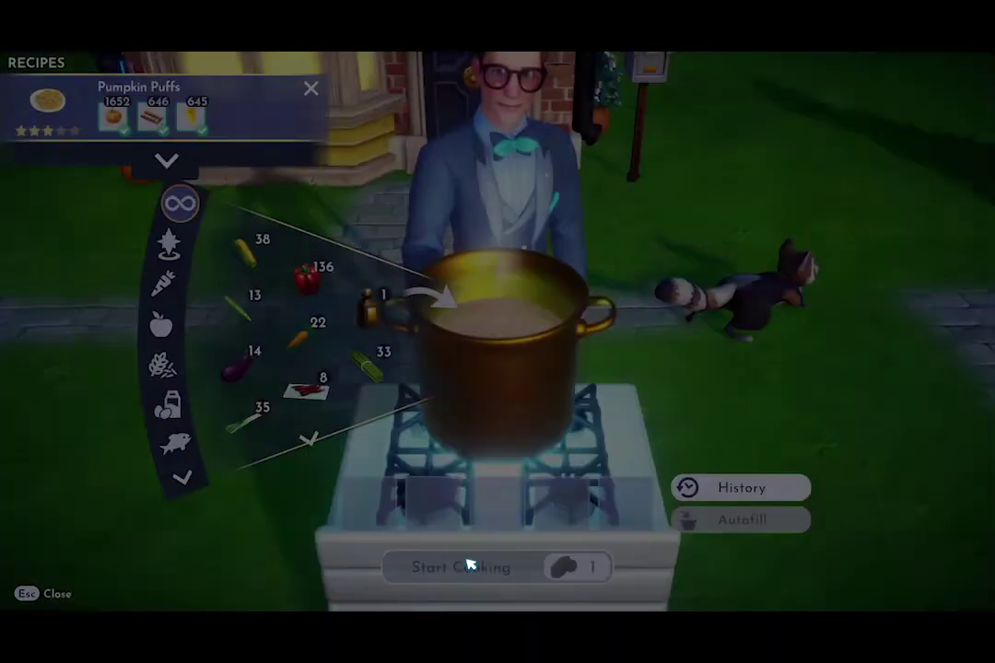
left_click(721, 520)
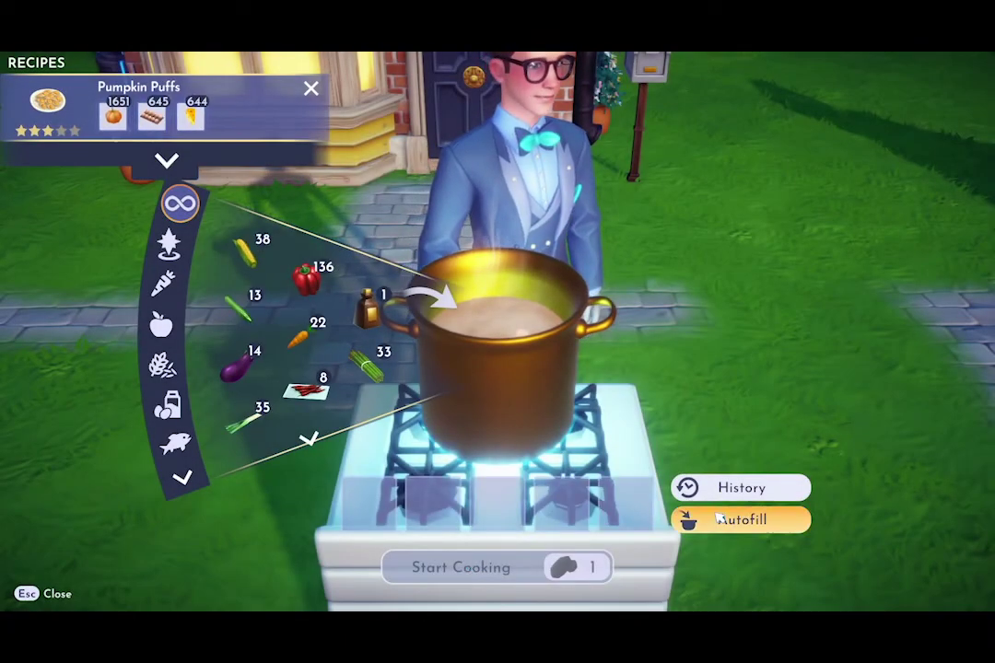
left_click(468, 566)
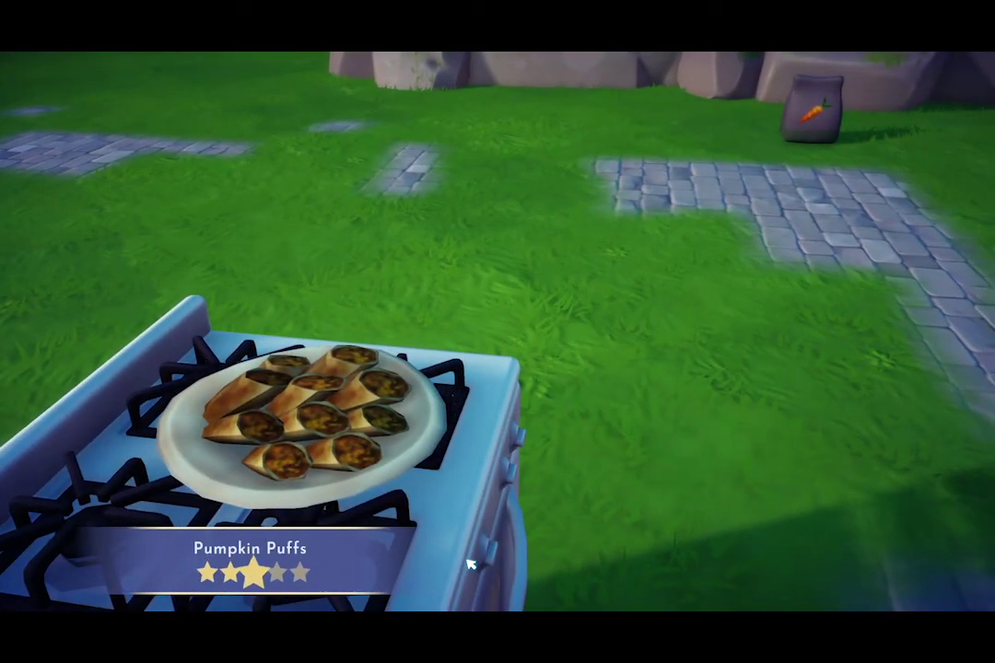
left_click(469, 566)
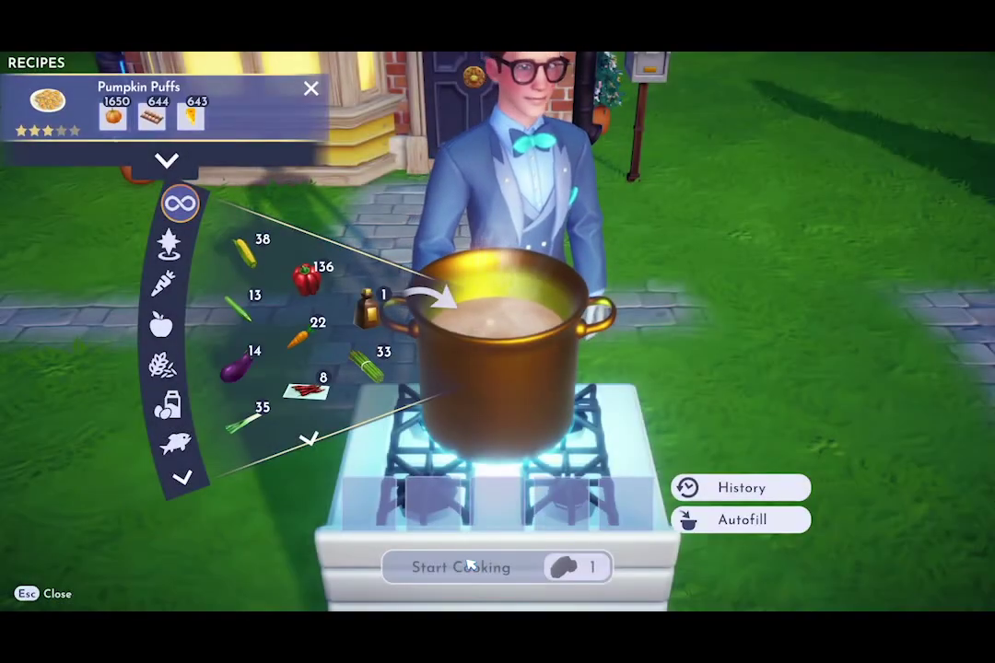
- Cook two more Pumpkin Puffs batches, then leave the cooking menu
left_click(718, 519)
left_click(468, 565)
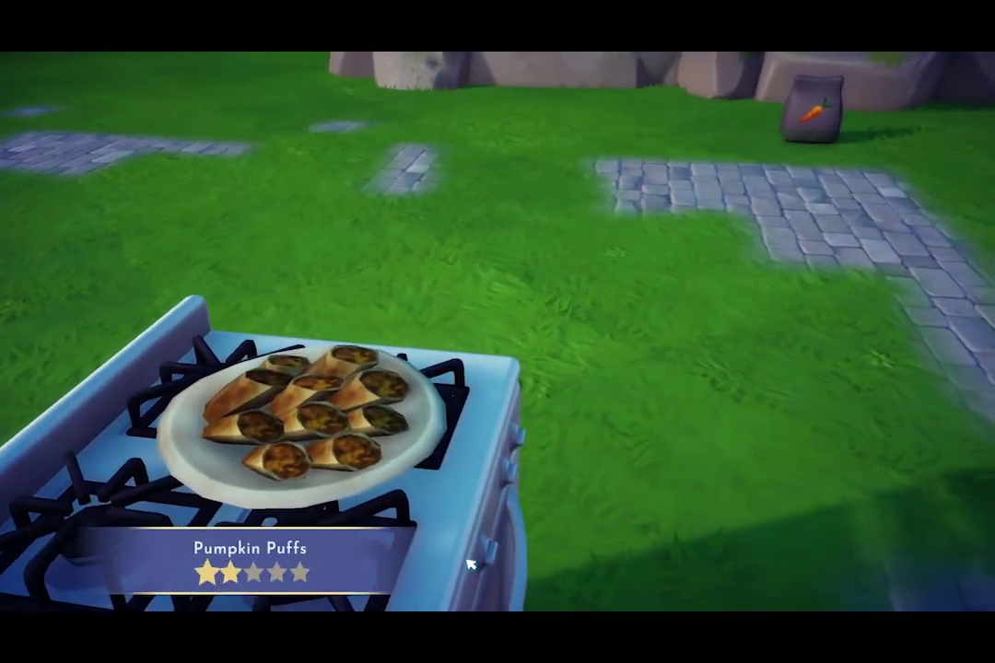
left_click(470, 564)
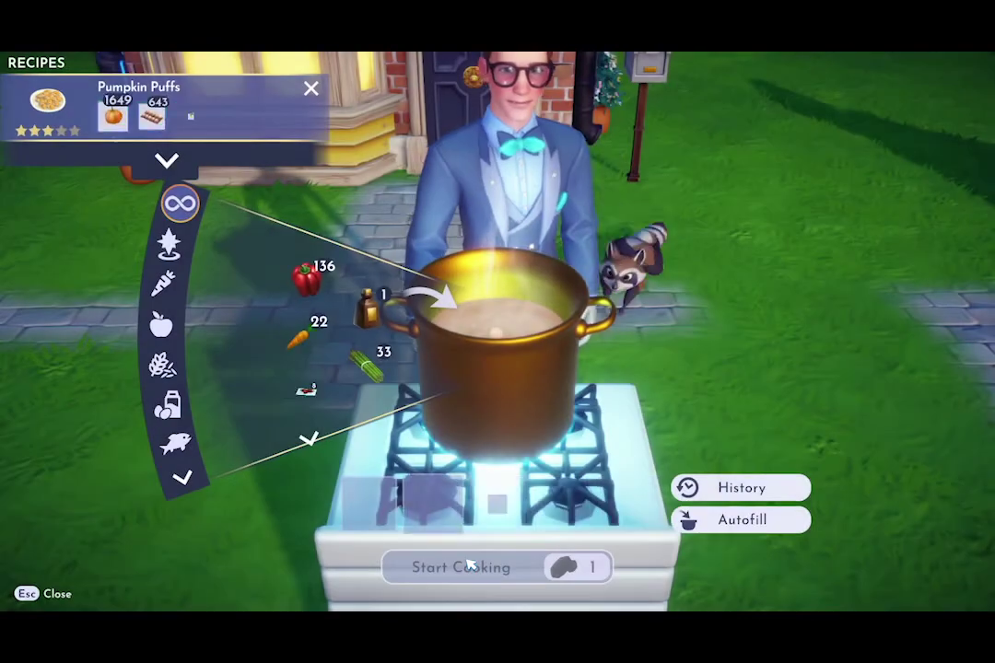
left_click(716, 517)
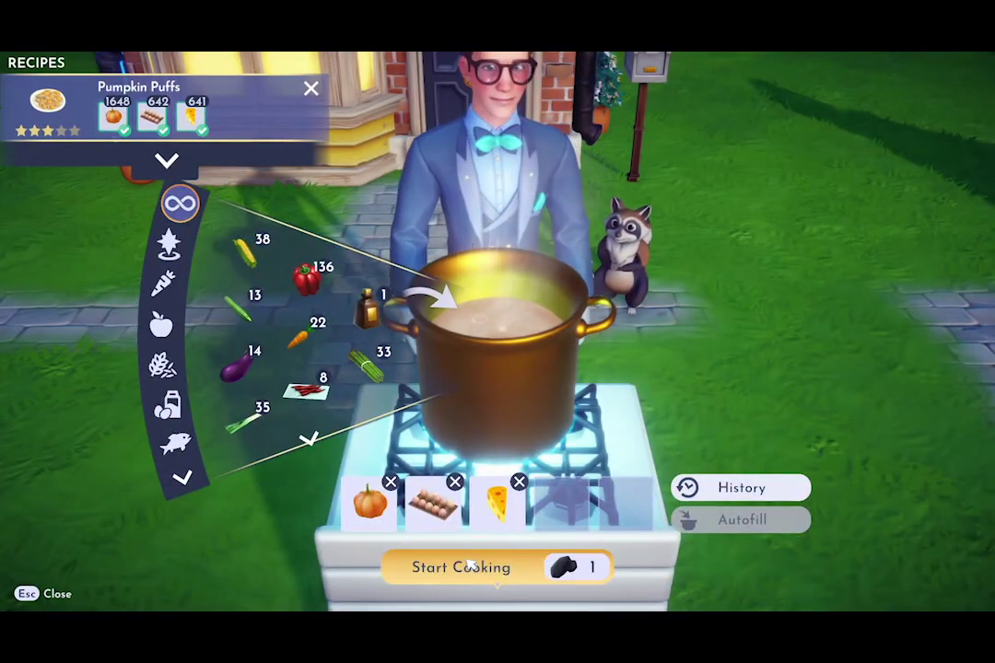
left_click(469, 564)
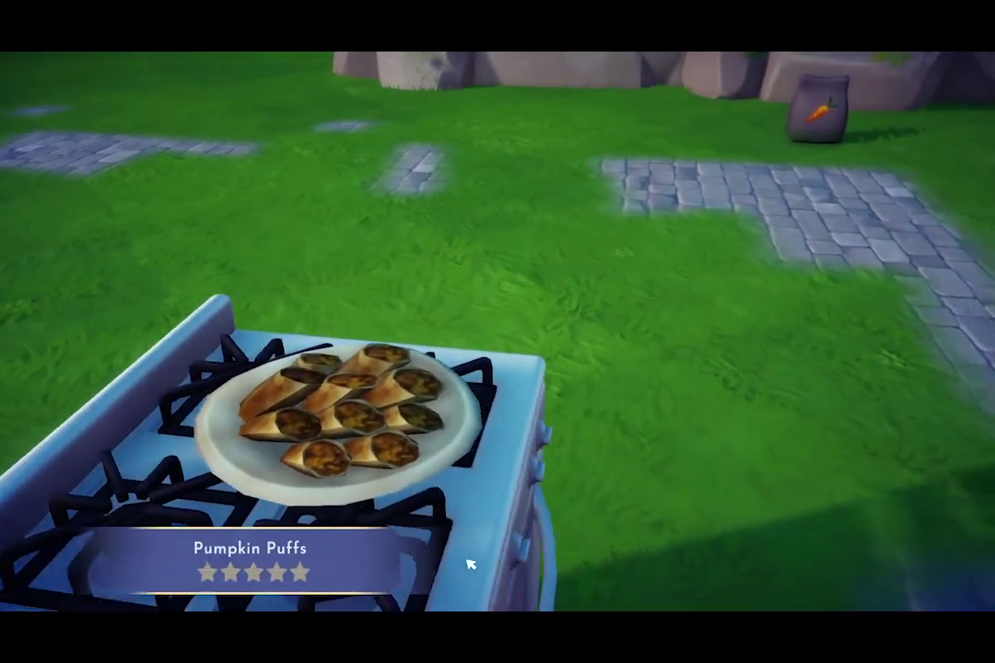
left_click(470, 564)
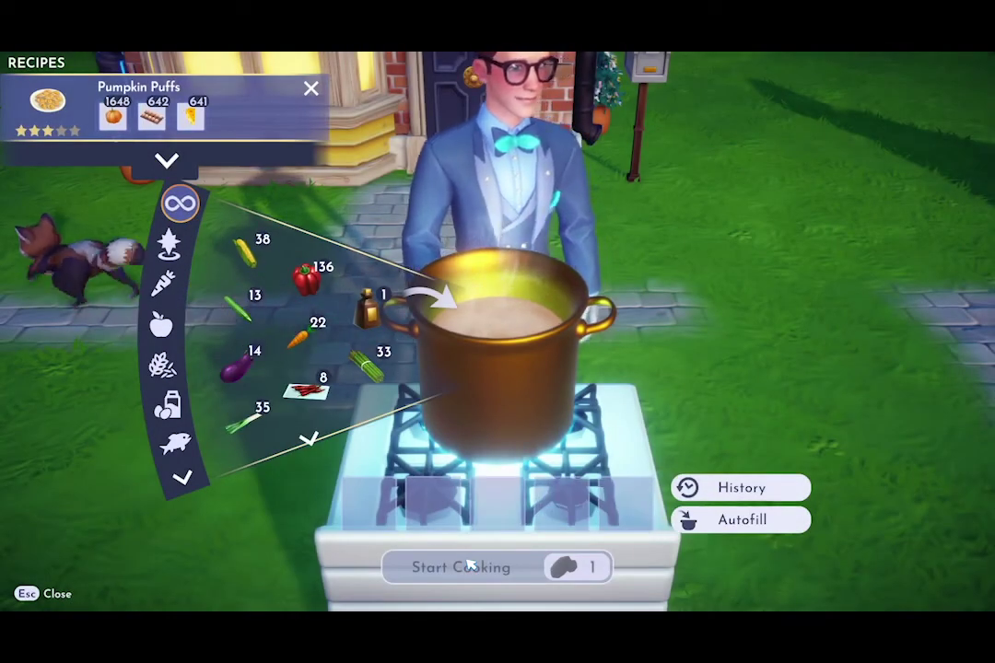
key("Escape")
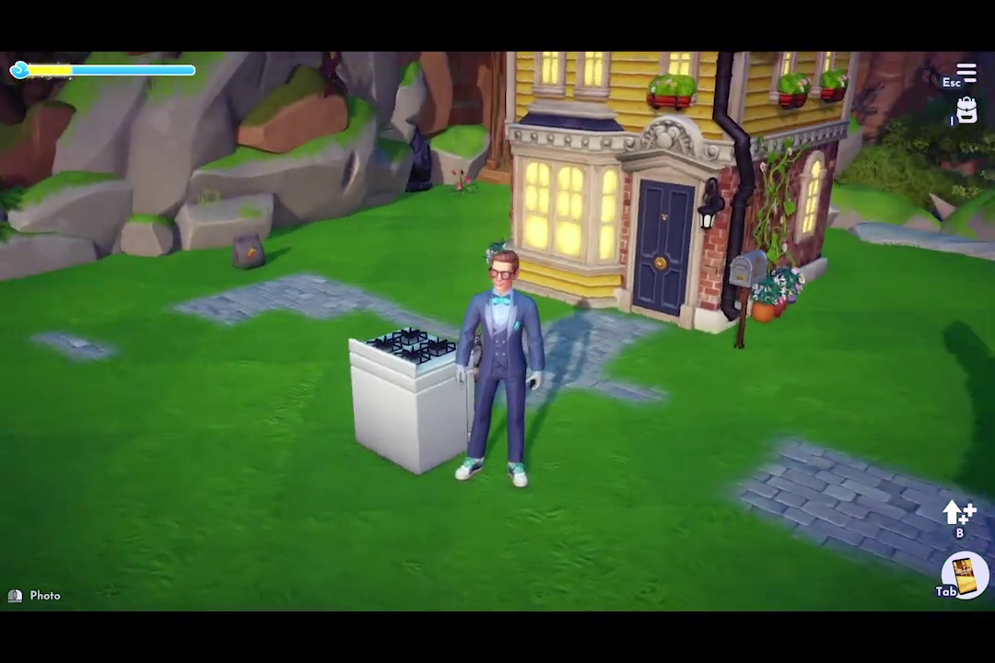
- Walk the character to the stove and reopen its cooking menu
key("w")
key("e")
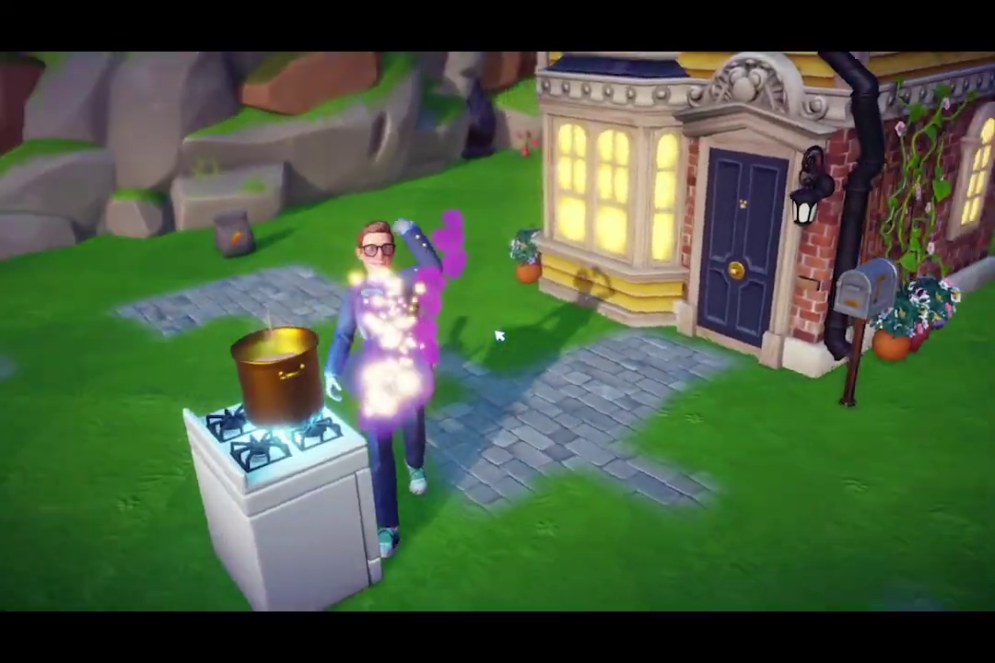